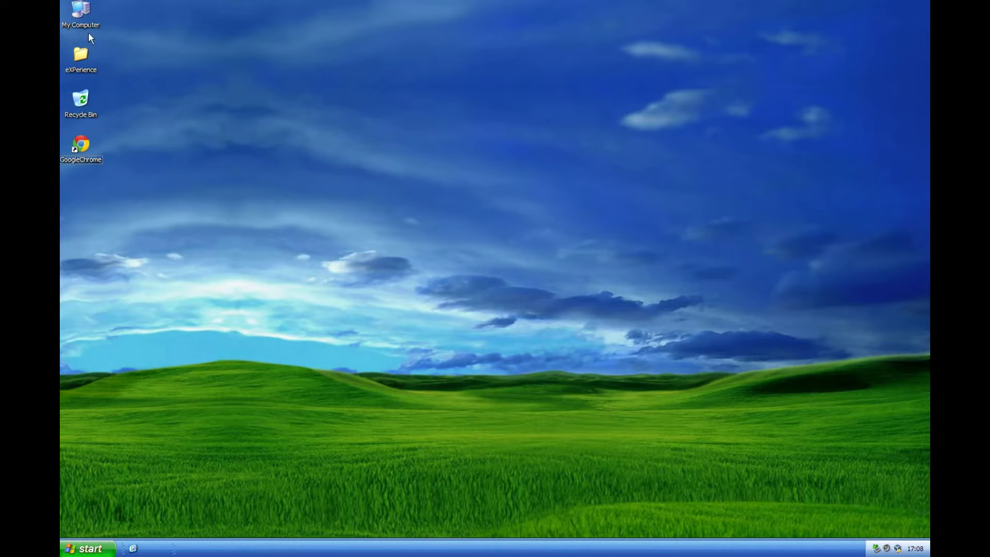
Open My Computer to view the drives, then close it
double_click(82, 11)
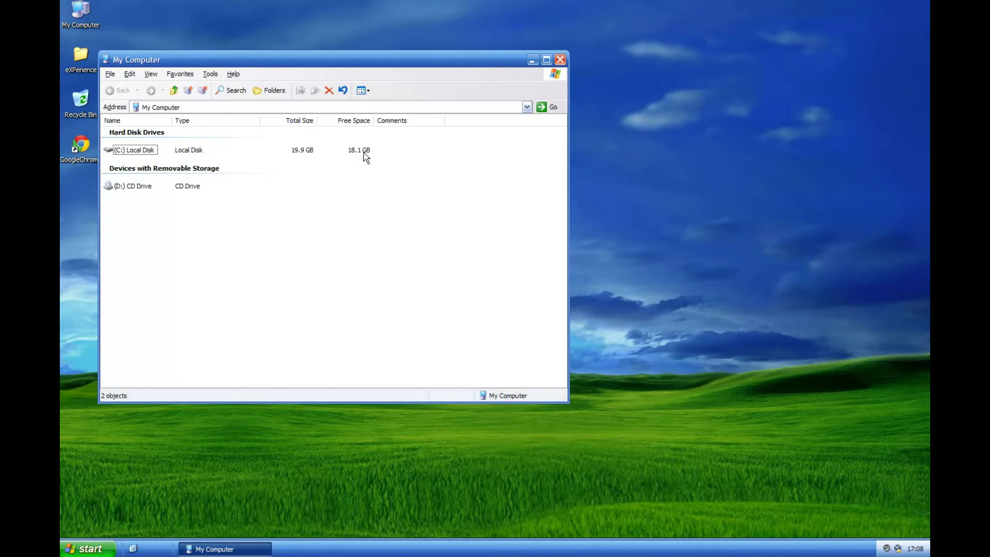
drag(481, 59, 709, 26)
click(789, 28)
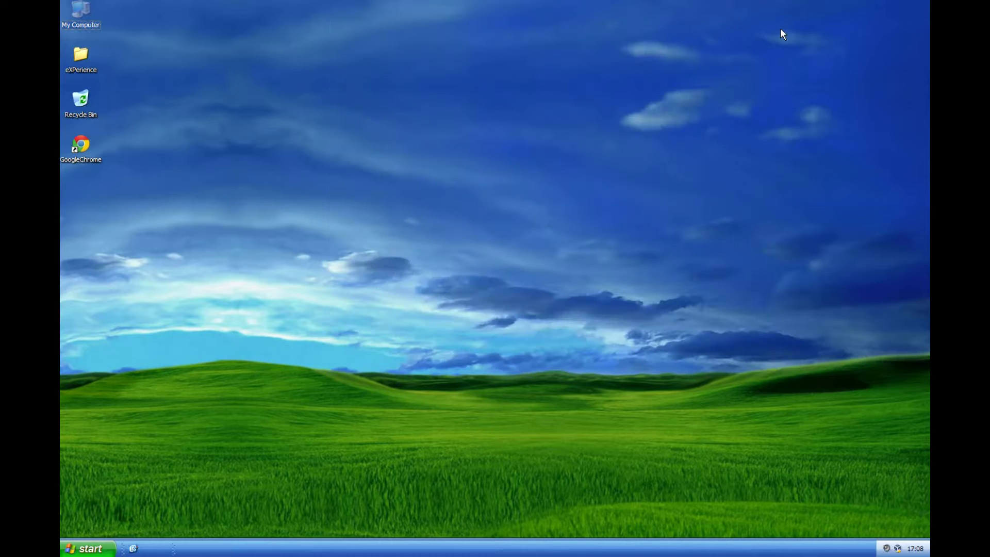
Launch Google Chrome and search Google for 'solydxk' using the suggestion
double_click(82, 145)
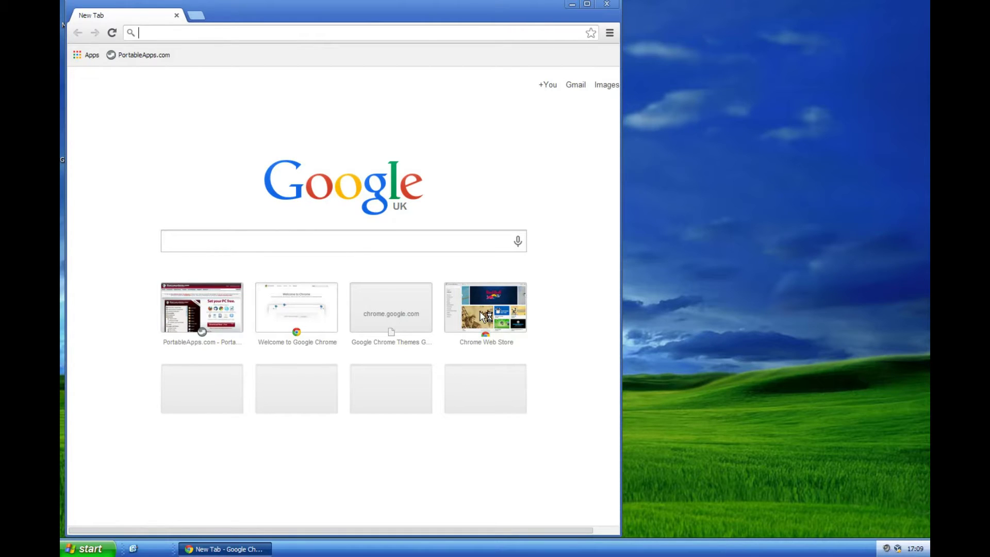
click(344, 246)
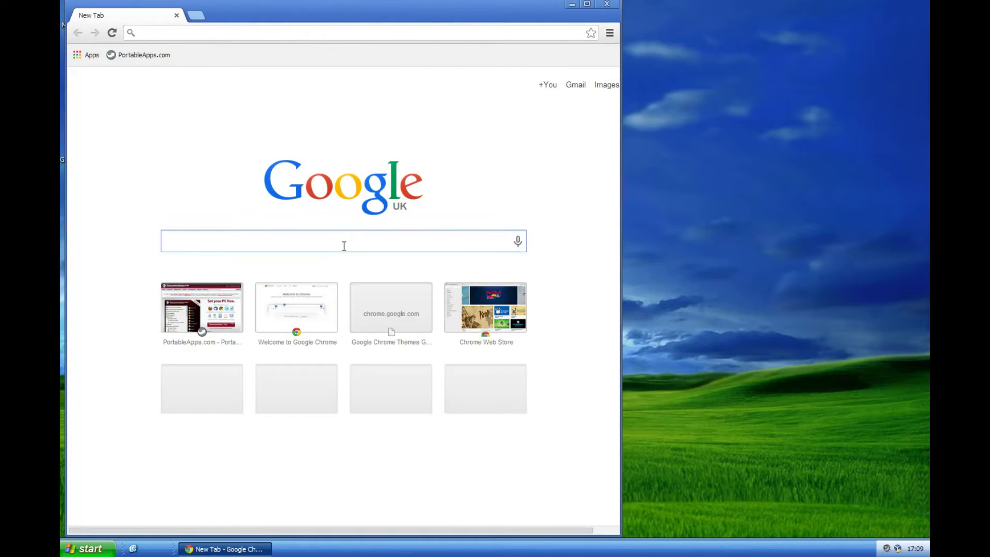
text(solyd)
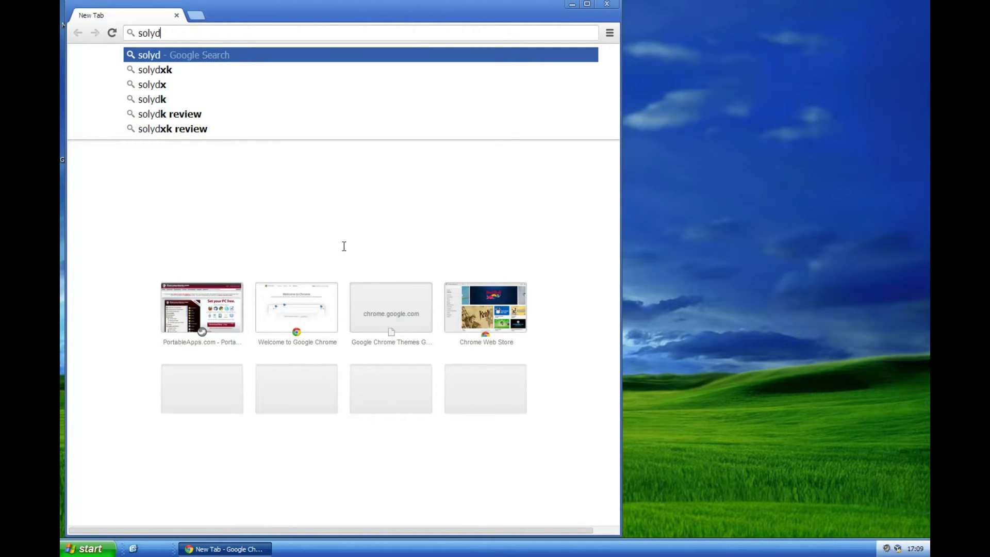
key(Down)
key(Return)
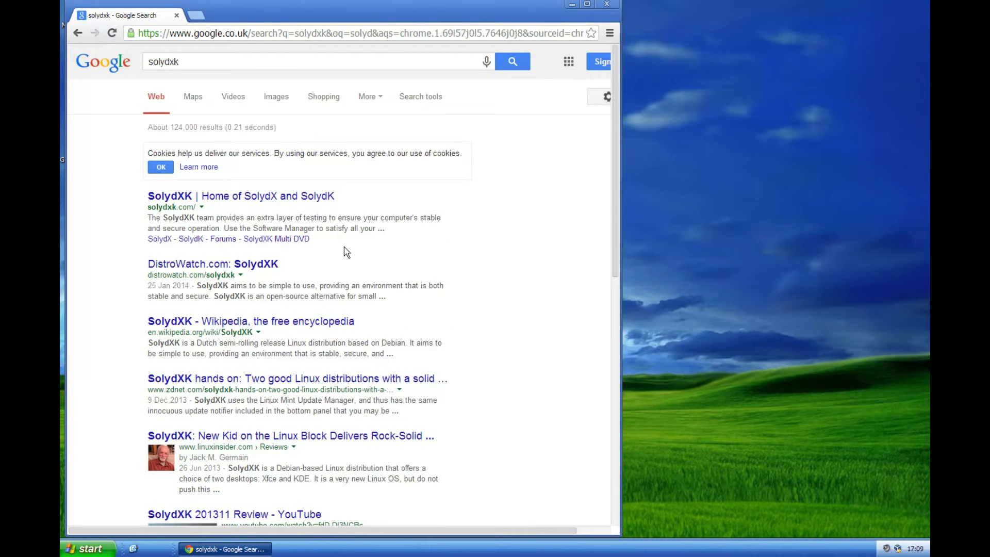
Open the SolydXK site, maximize Chrome, and go to the SolydX Home Edition download page
click(266, 203)
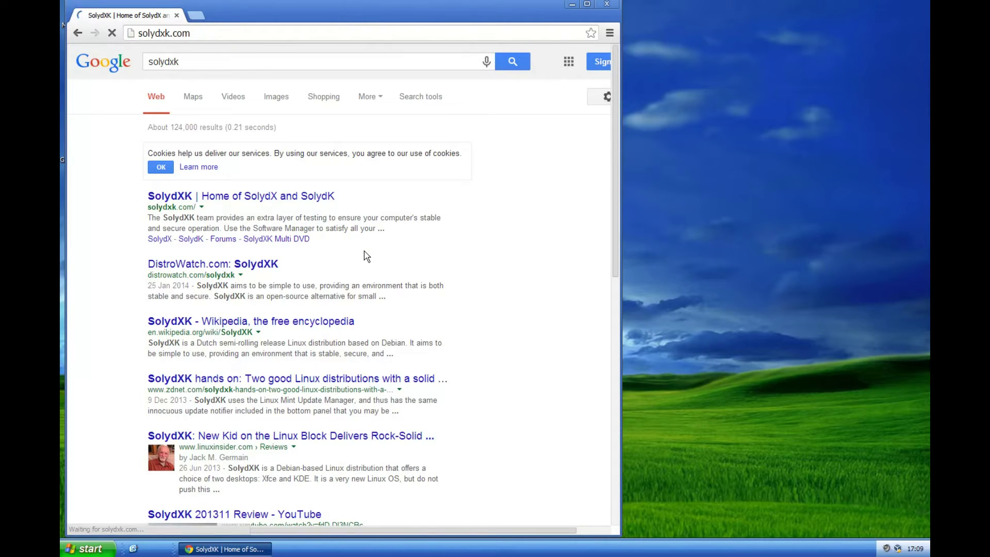
scroll(482, 343, down, 5)
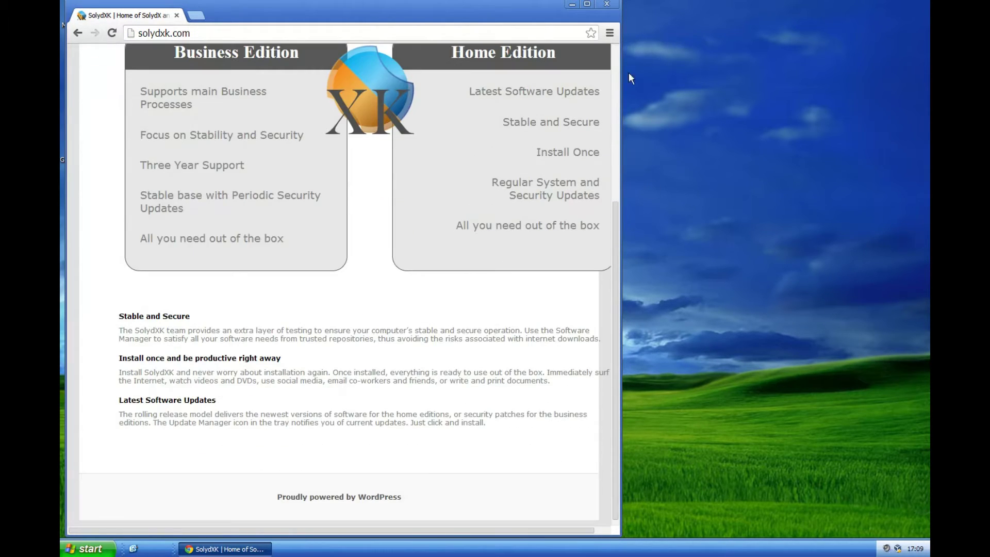
click(588, 5)
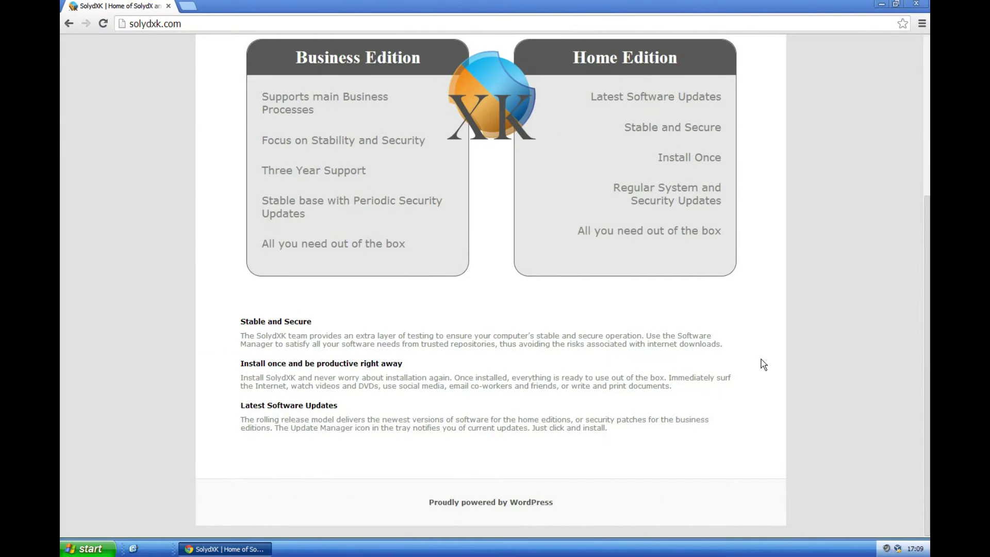
scroll(769, 358, up, 5)
scroll(772, 355, down, 4)
scroll(775, 355, up, 1)
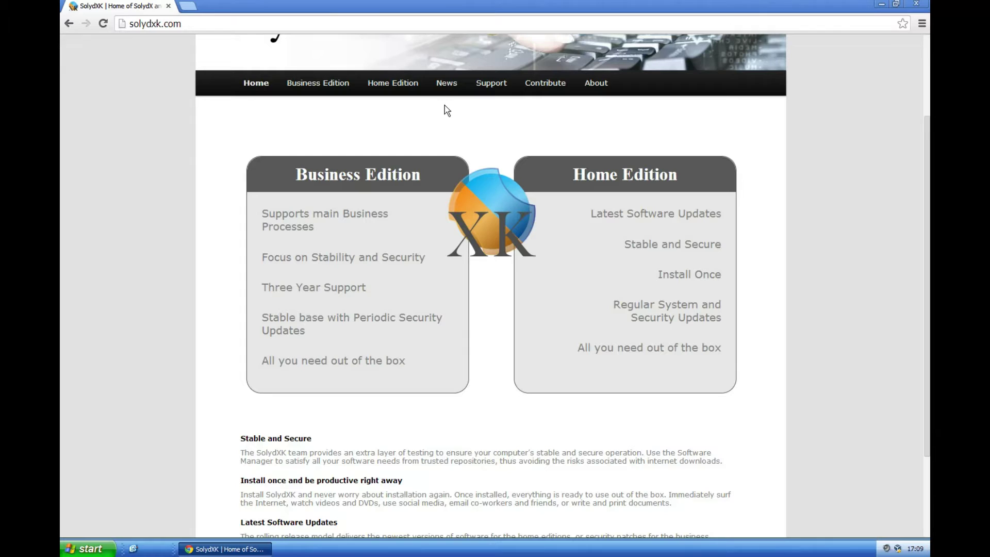
mouse_move(412, 89)
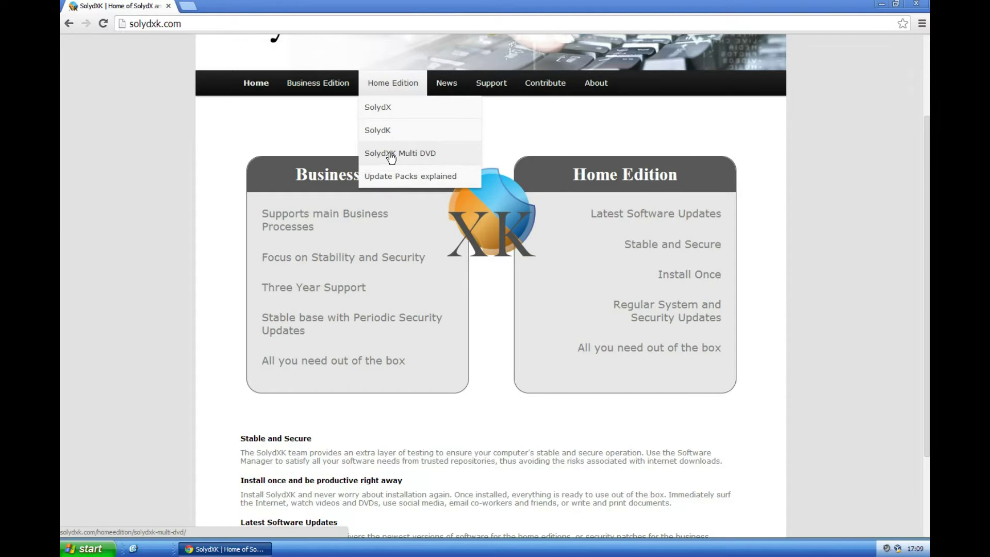
click(387, 110)
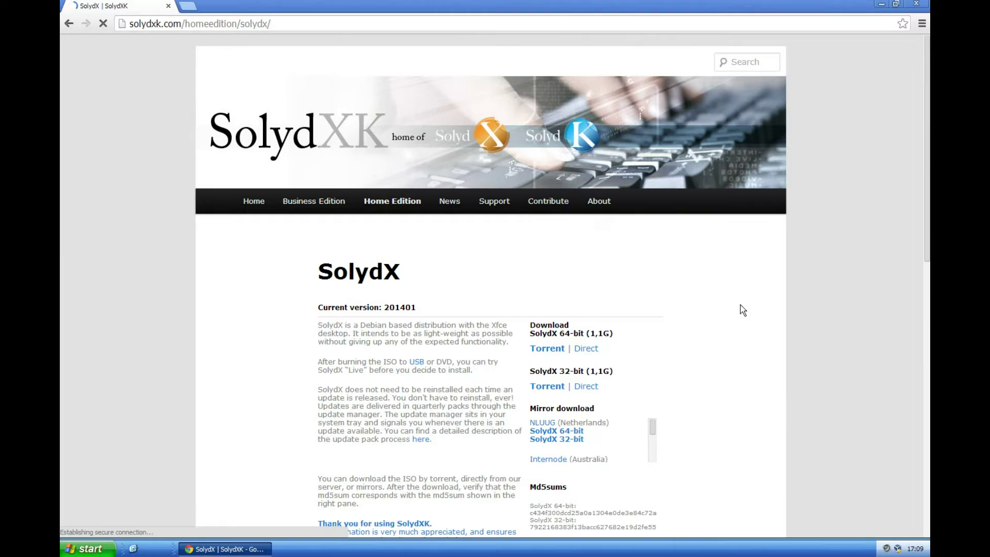
scroll(750, 305, down, 3)
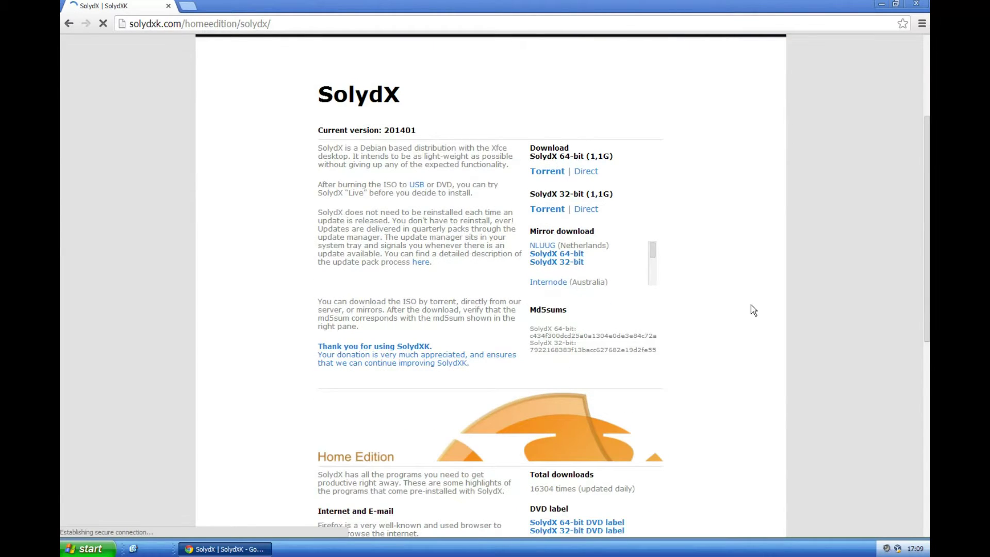
scroll(753, 310, down, 1)
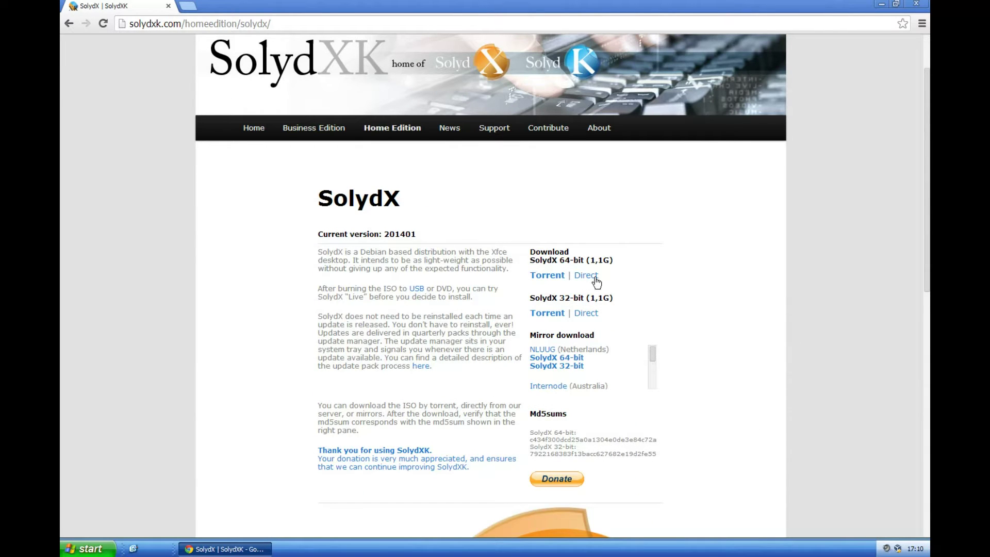
Start the direct download of solydx32_201401.iso and minimize Chrome to show the desktop
click(586, 315)
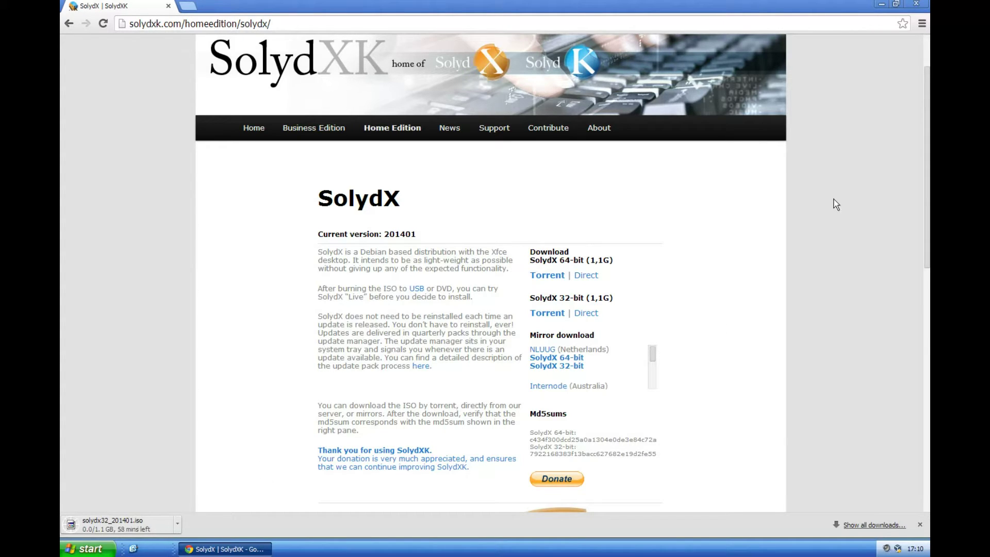
click(882, 4)
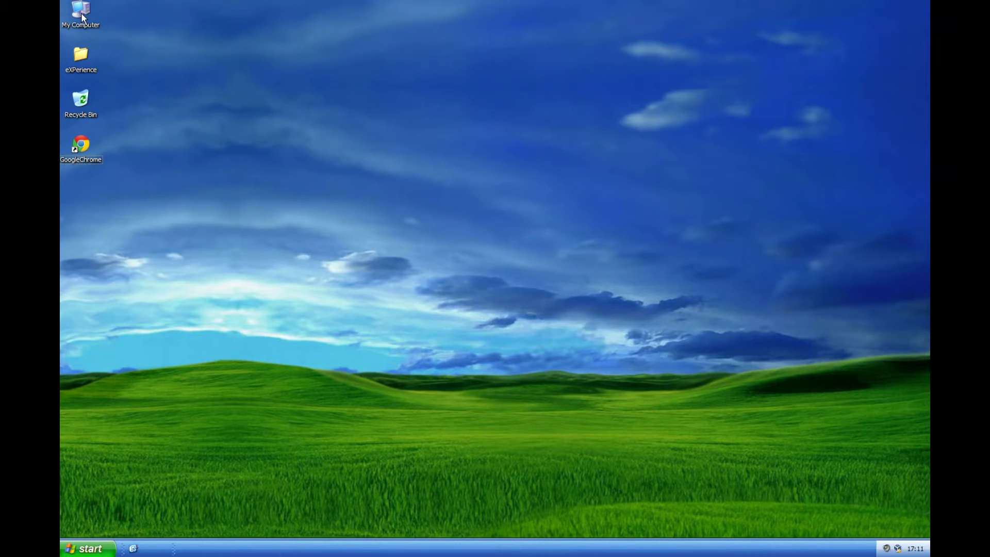
Check in My Computer that the SolydX disc is in drive D:, then close it
double_click(80, 12)
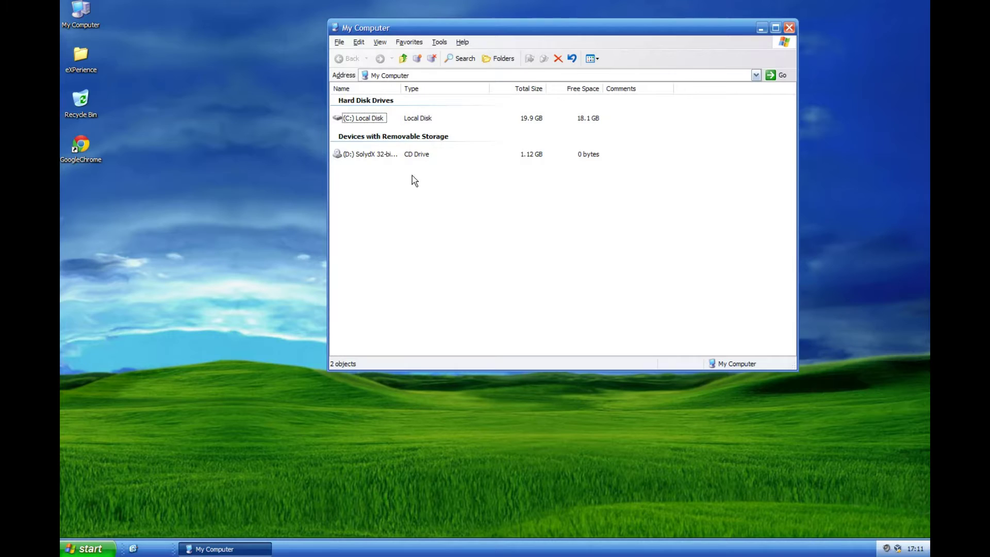
click(381, 155)
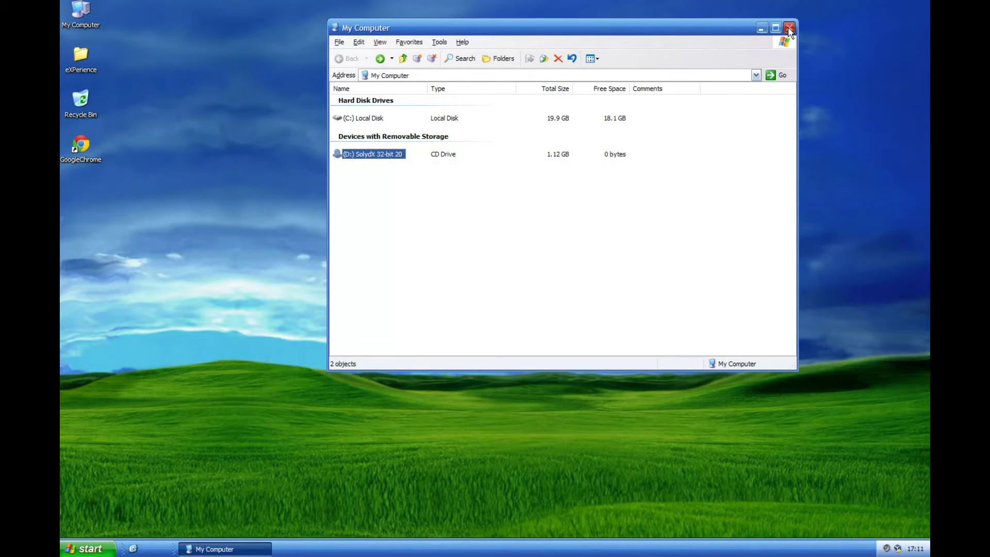
click(790, 29)
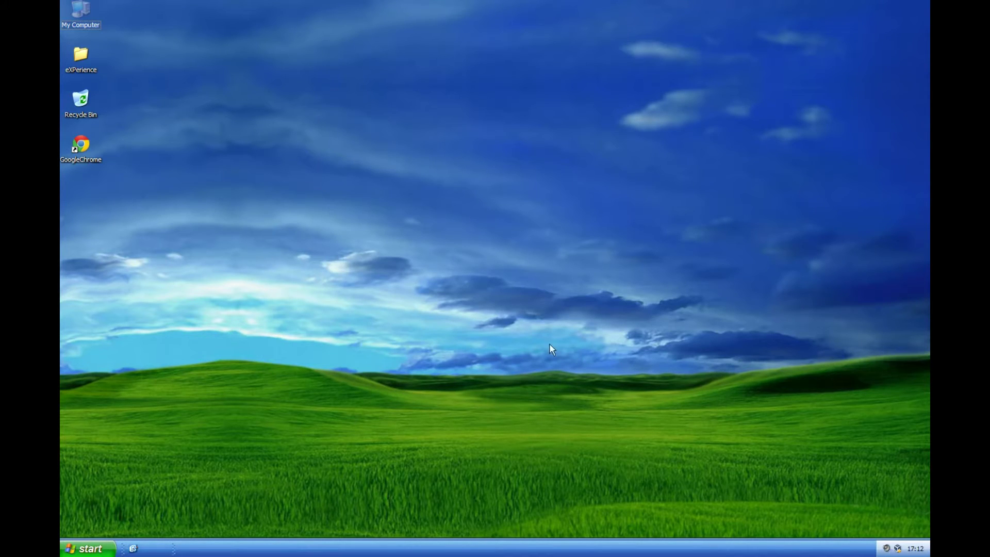
Restart Windows XP from Start > Turn Off Computer
click(104, 549)
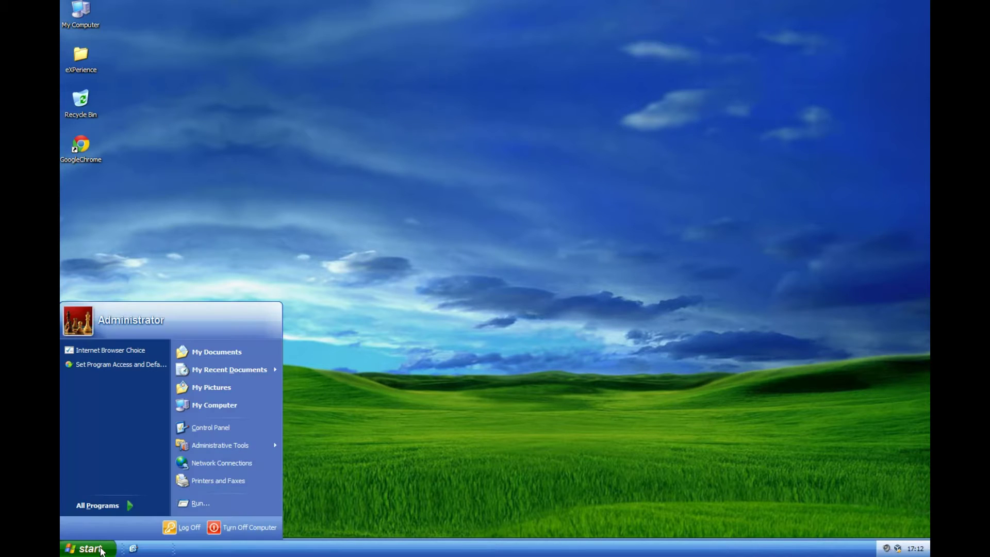
click(222, 525)
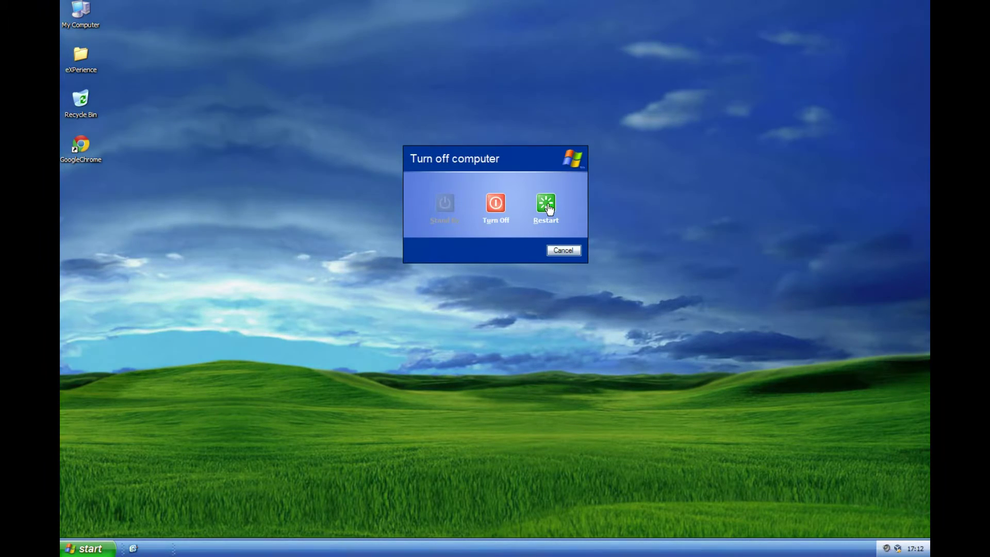
click(548, 204)
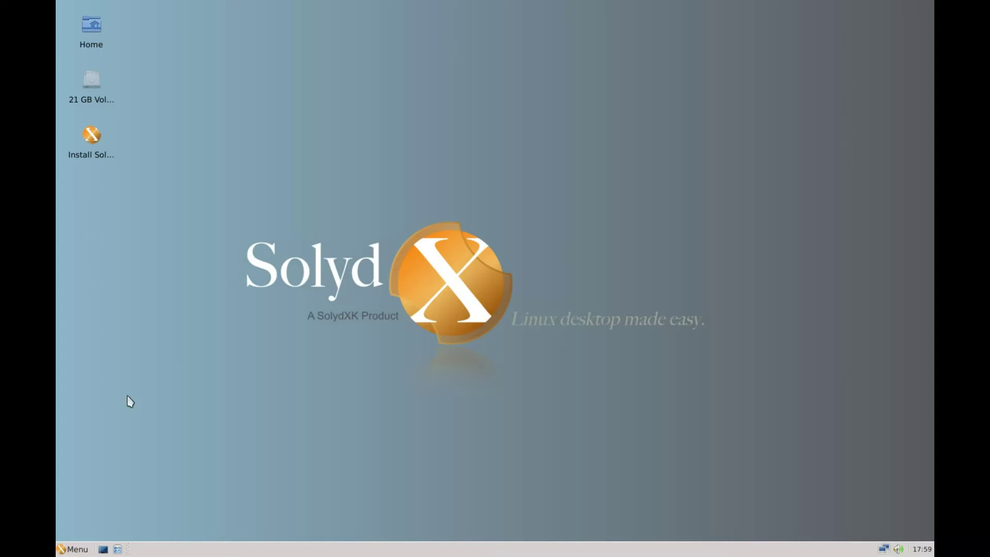
click(76, 549)
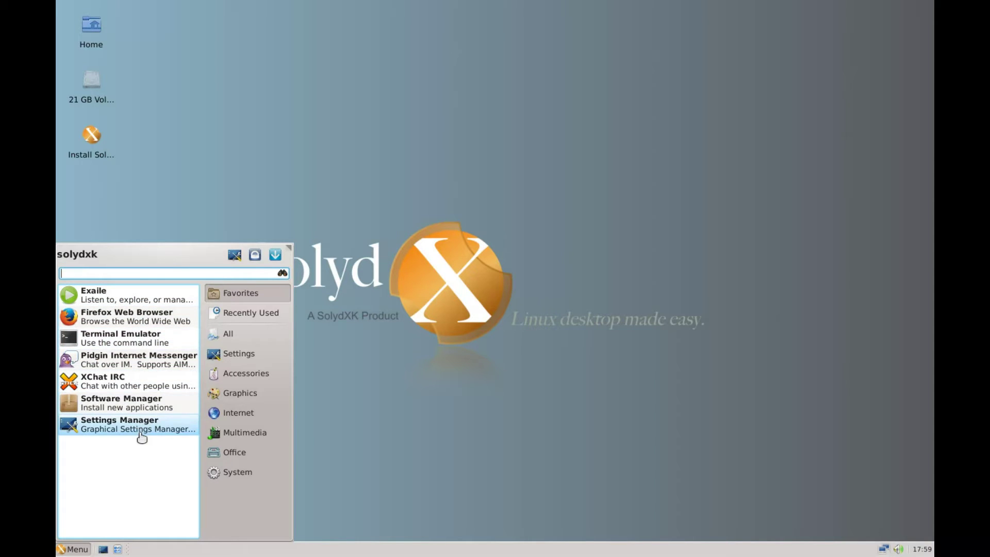
click(215, 473)
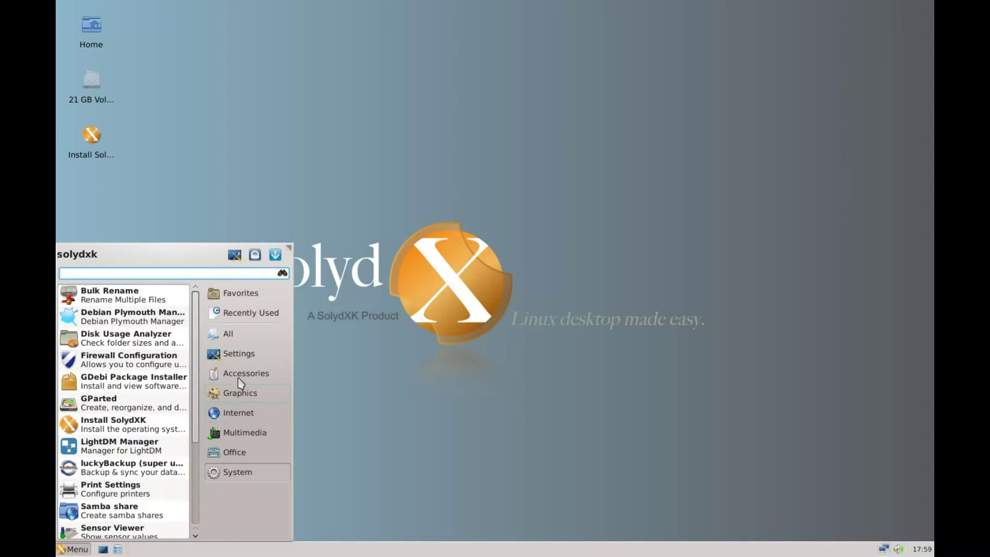
click(238, 354)
click(243, 336)
click(243, 354)
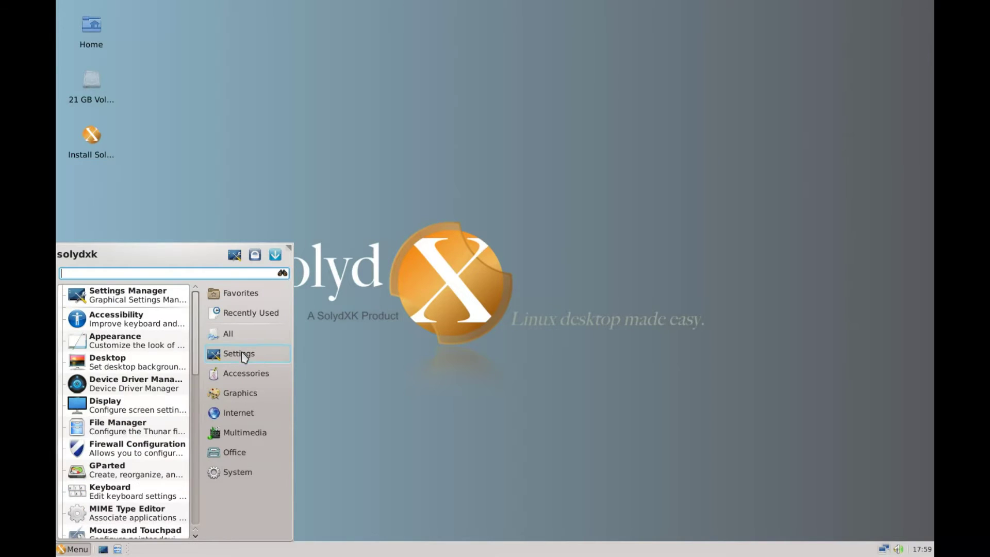
click(243, 372)
click(245, 395)
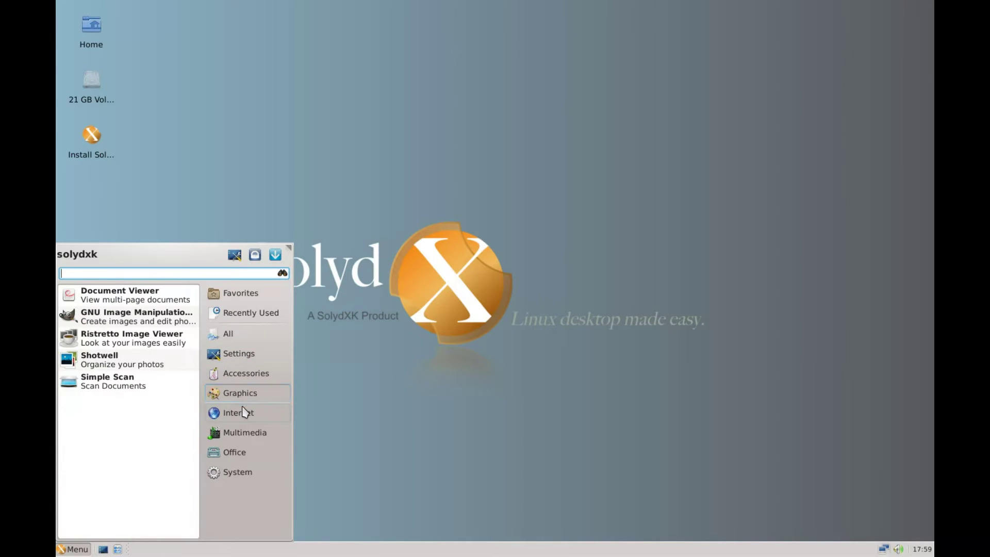
click(238, 413)
click(242, 434)
click(240, 293)
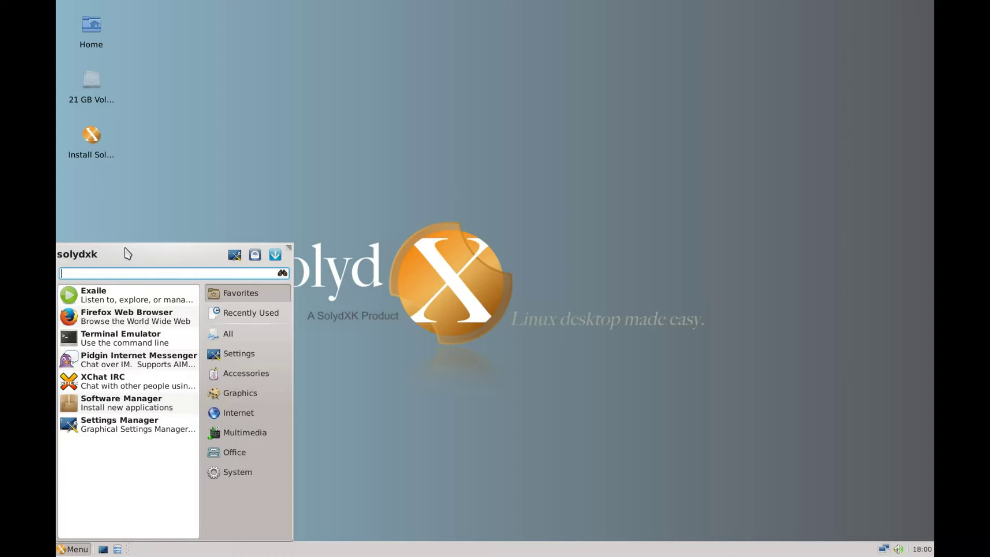
text(gp)
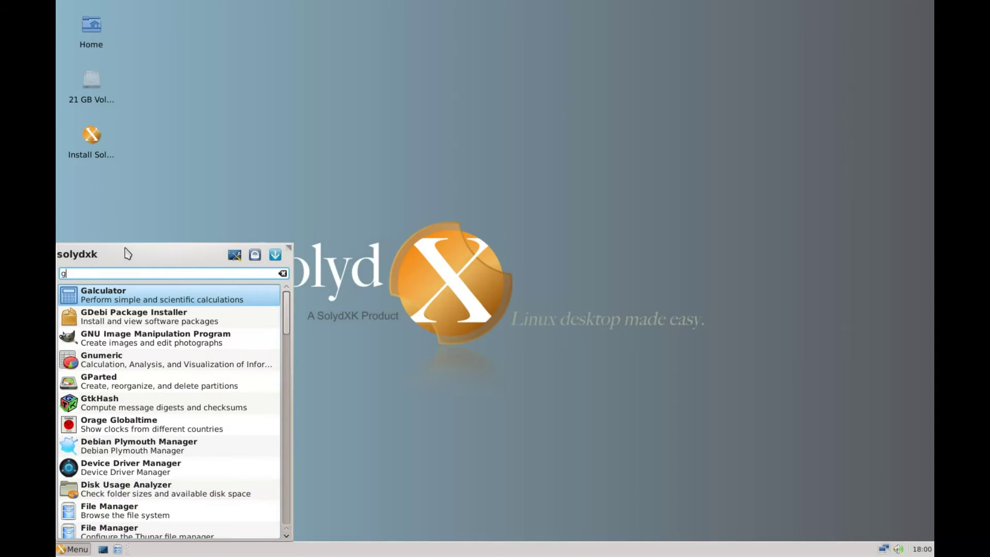
key(BackSpace)
key(BackSpace)
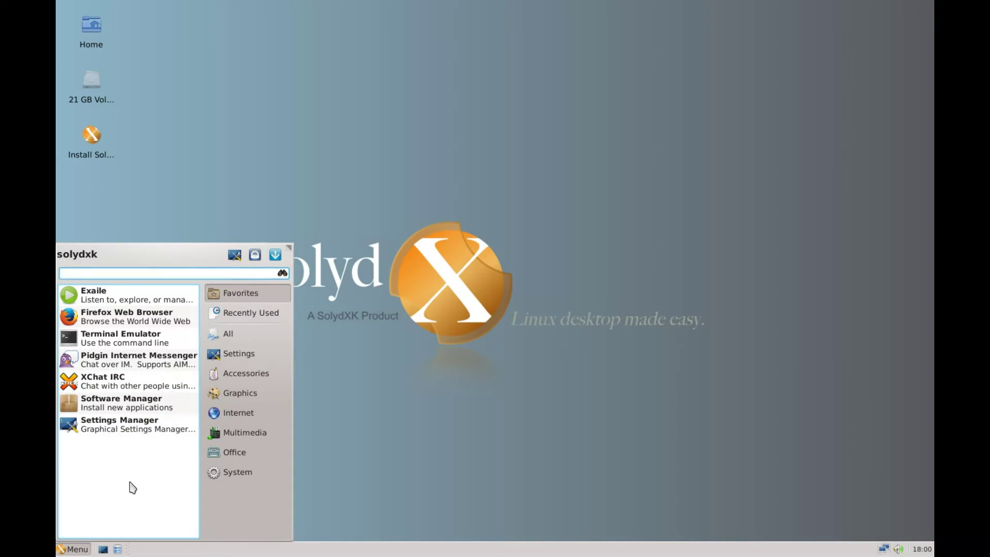
Launch the SolydX installer and accept English (United Kingdom), Europe/London and a UK keyboard
click(201, 154)
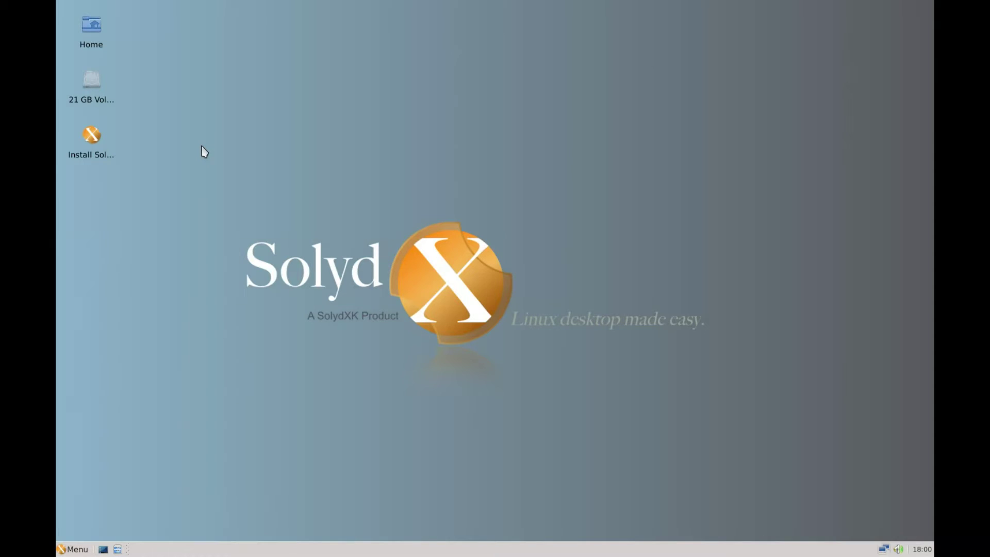
double_click(92, 137)
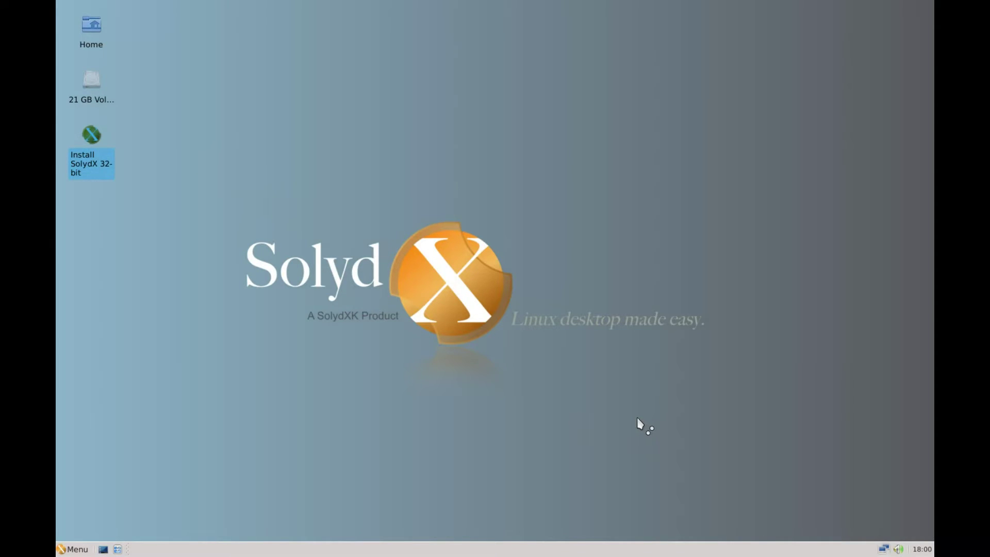
key(Up)
key(Up)
key(Up)
key(Up)
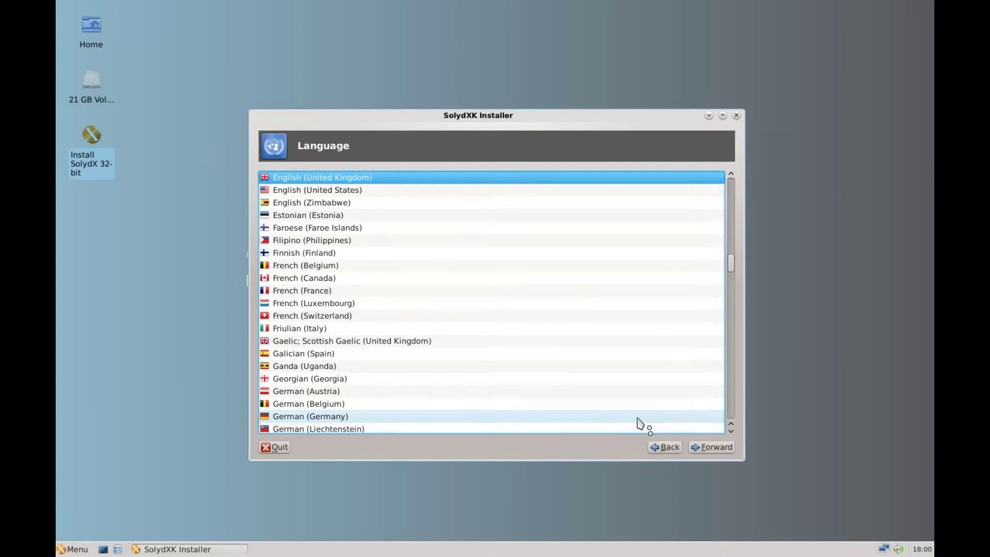
key(Down)
key(Down)
key(Down)
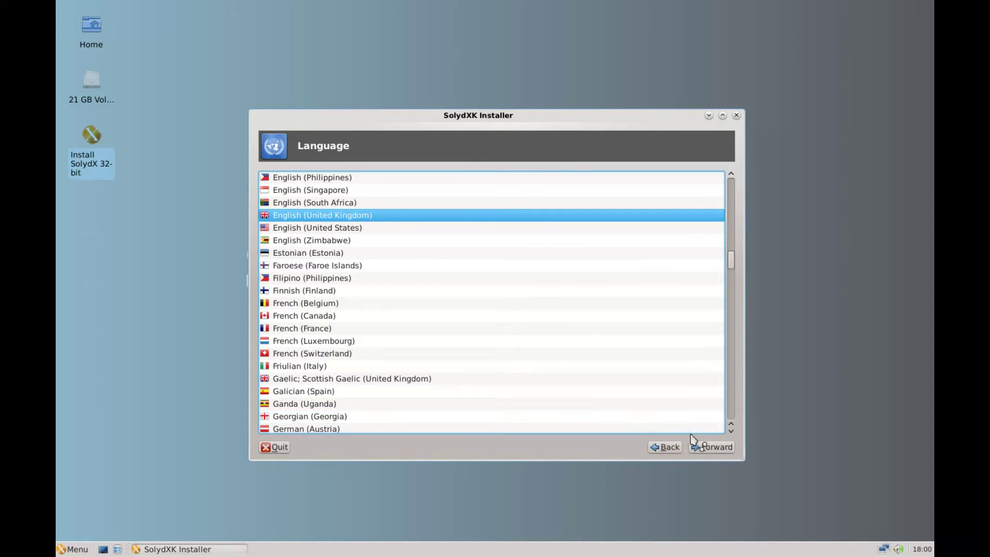
click(709, 447)
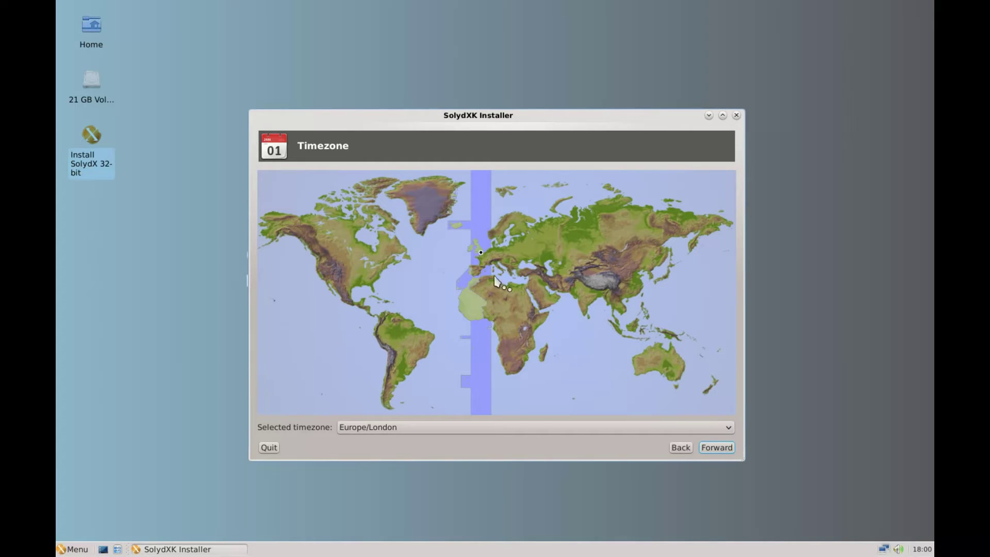
click(728, 450)
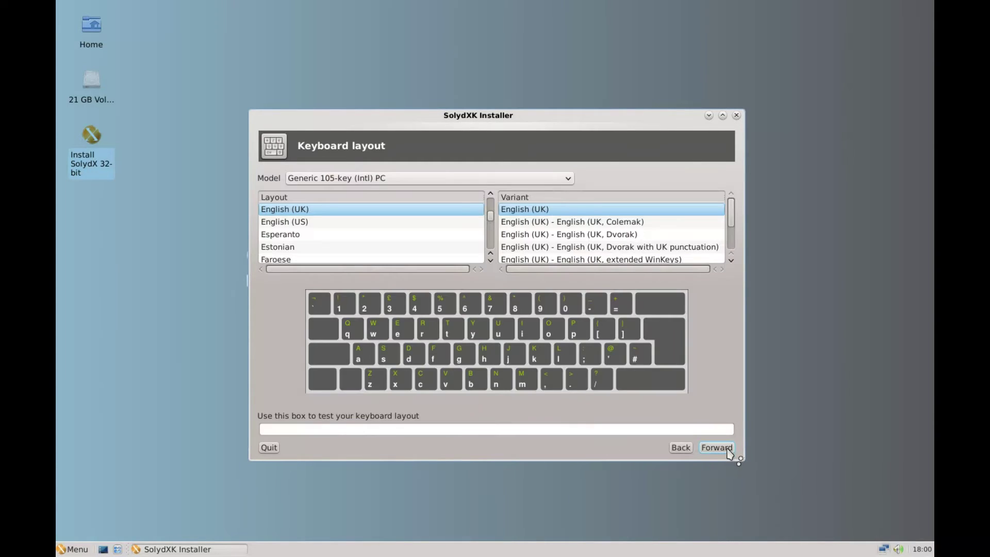
click(728, 451)
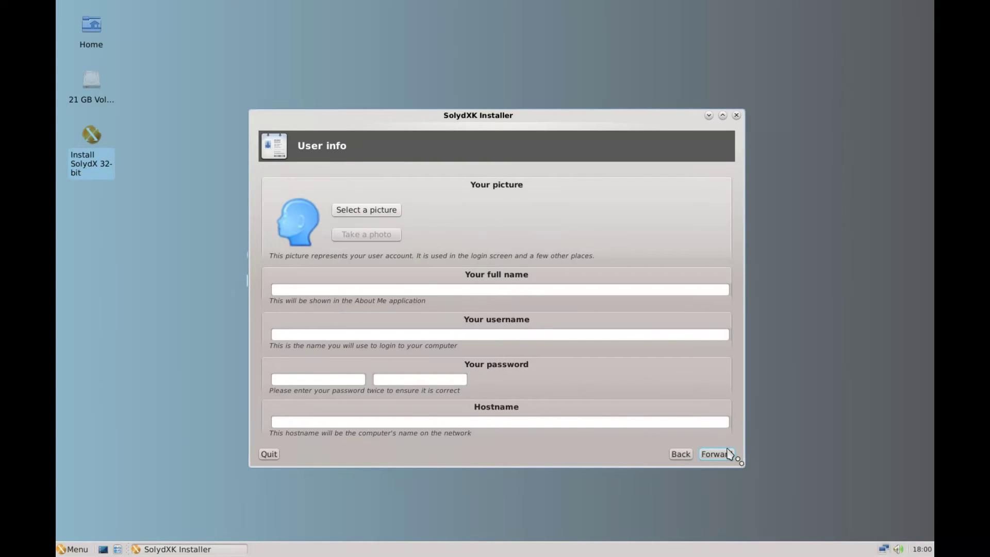
Enter the full name, username, a matching password and hostname slydxdual, then continue
click(334, 287)
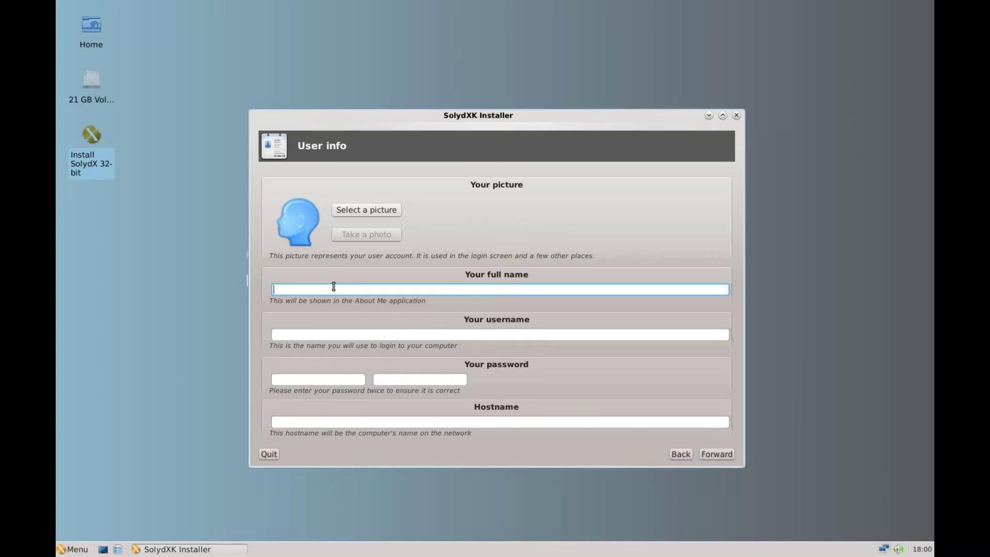
click(321, 379)
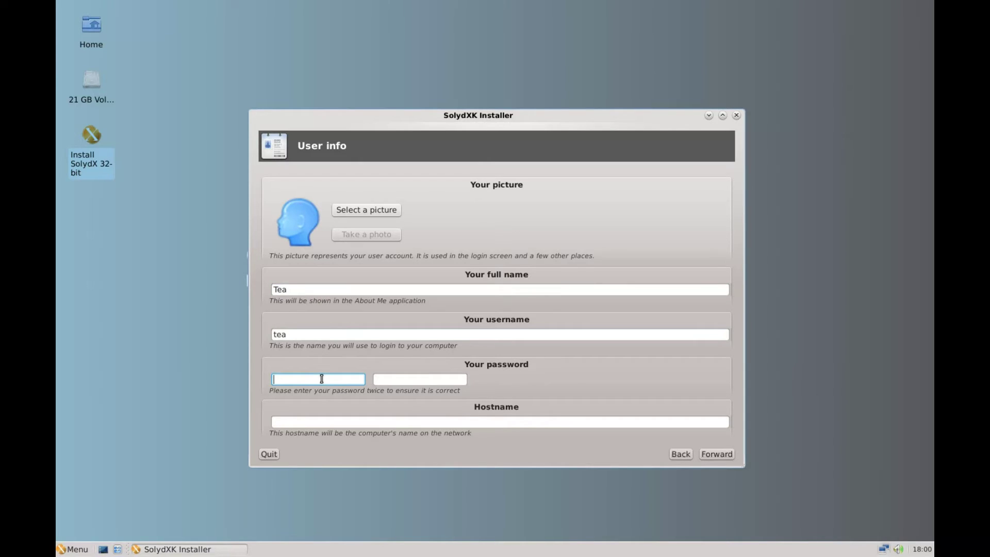
text(te)
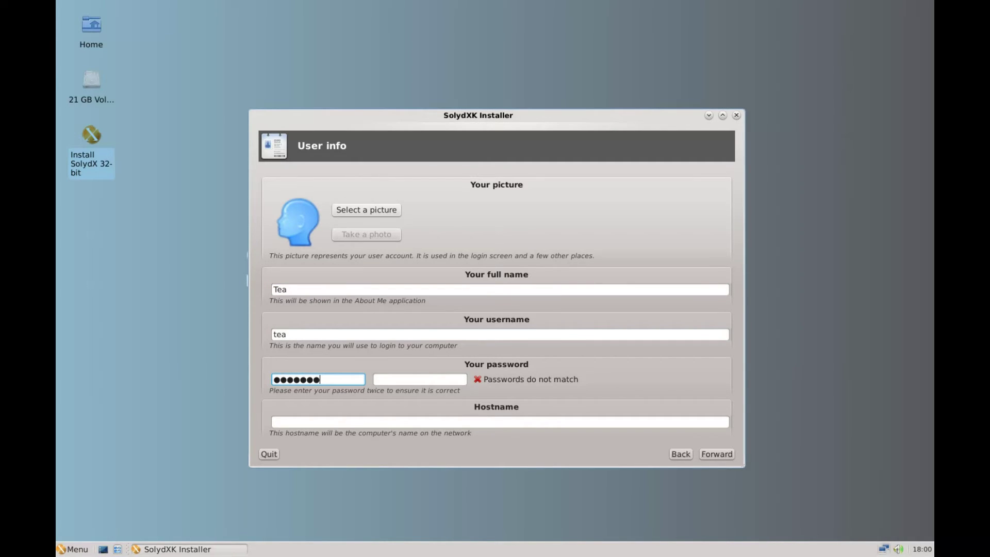
click(411, 379)
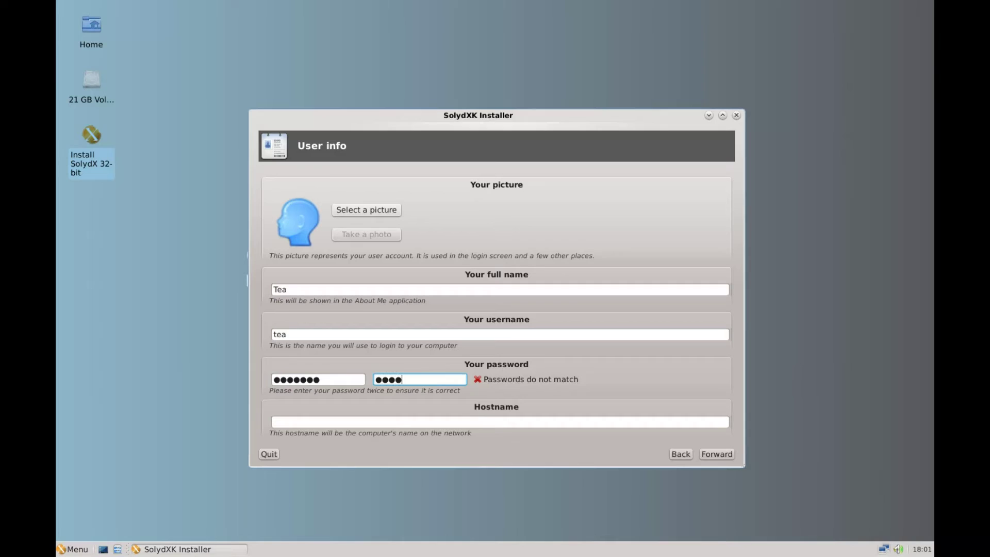
text(*******)
click(308, 421)
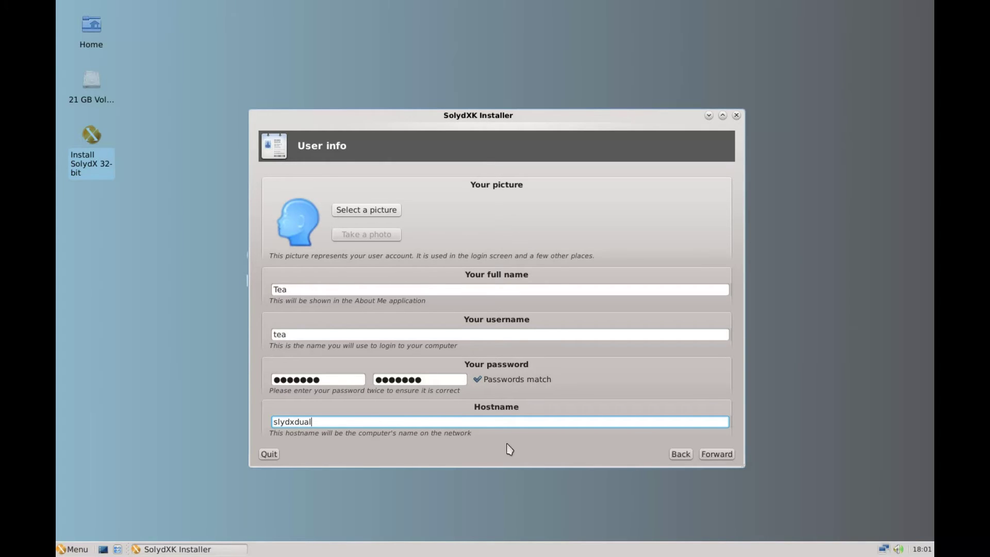
click(716, 455)
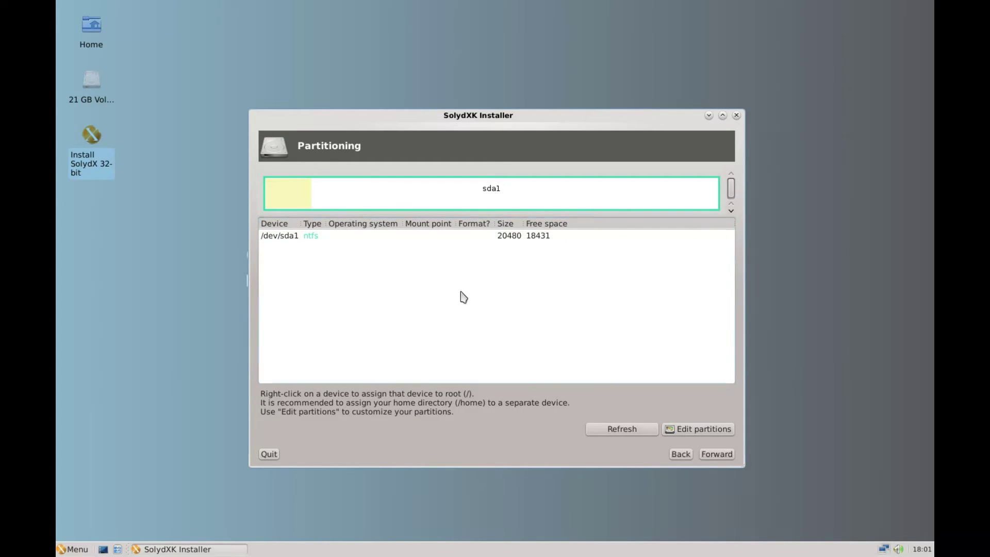
Select /dev/sda1 and launch GParted via Edit partitions
click(307, 236)
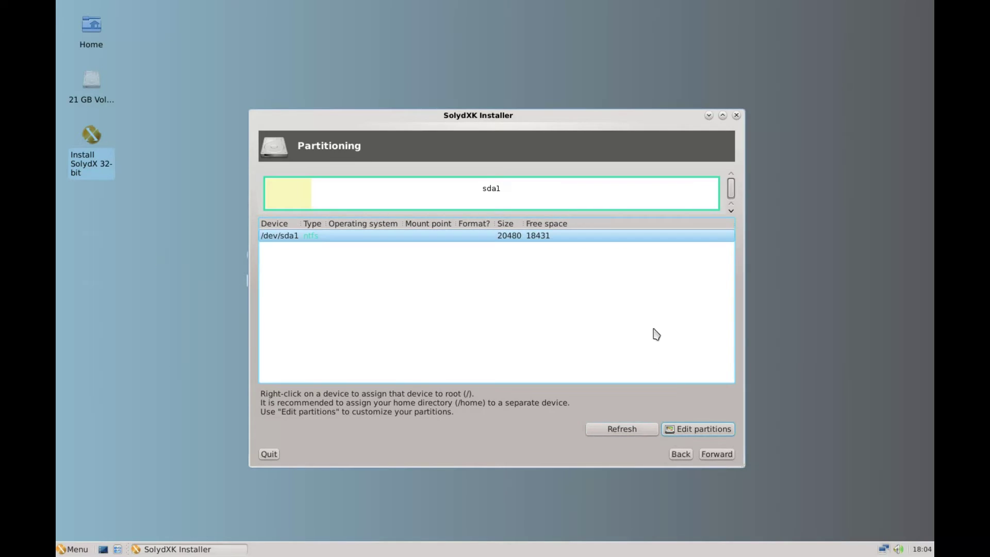
click(546, 238)
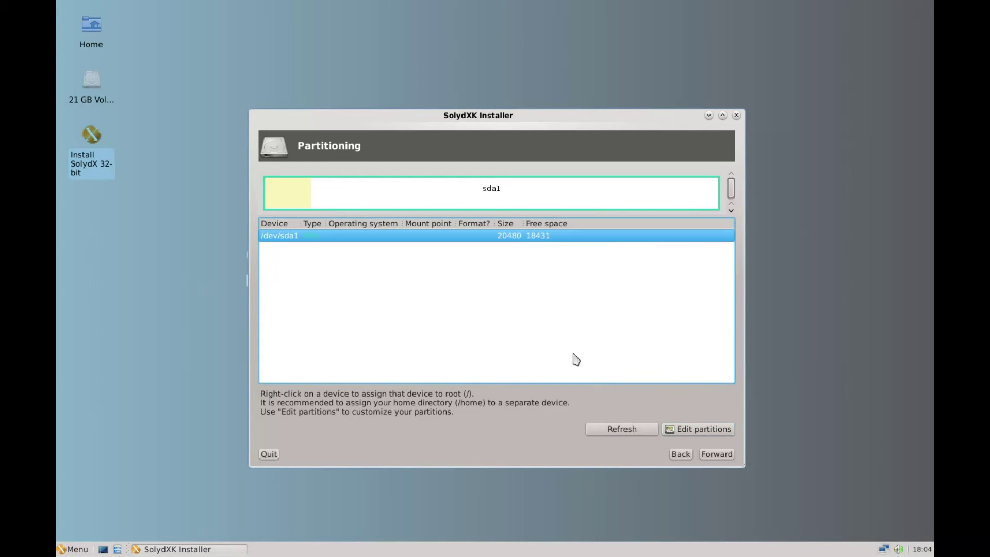
click(710, 433)
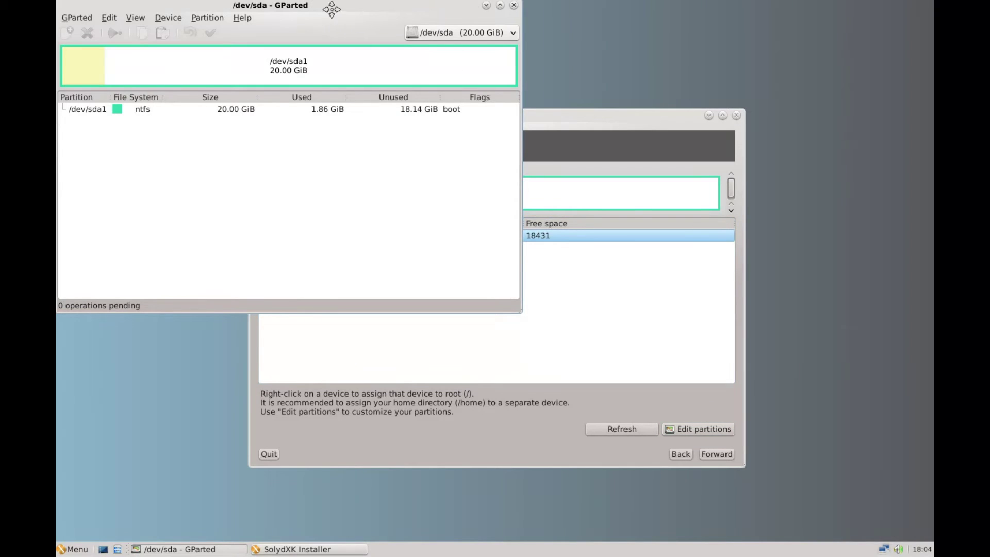
Move the GParted window to the upper left and select the /dev/sda1 NTFS partition
drag(326, 10, 534, 243)
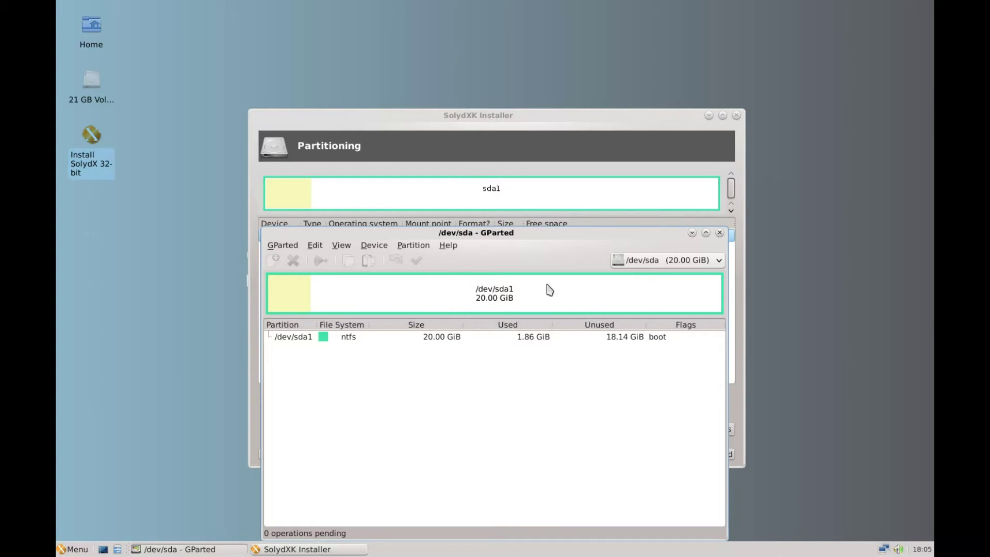
drag(546, 239, 468, 73)
click(298, 133)
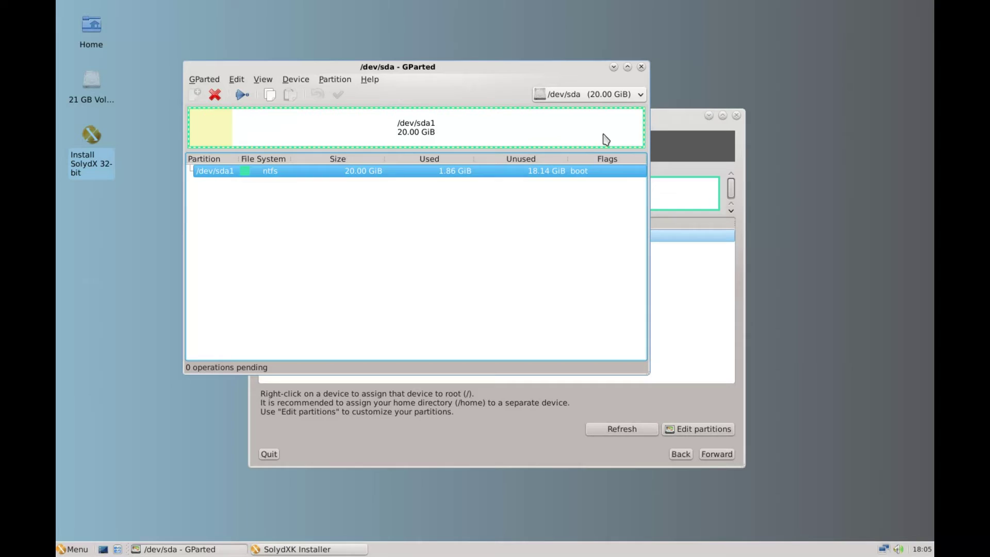
Queue a resize of /dev/sda1 down to 4.92 GiB, leaving 15.08 GiB unallocated
click(242, 94)
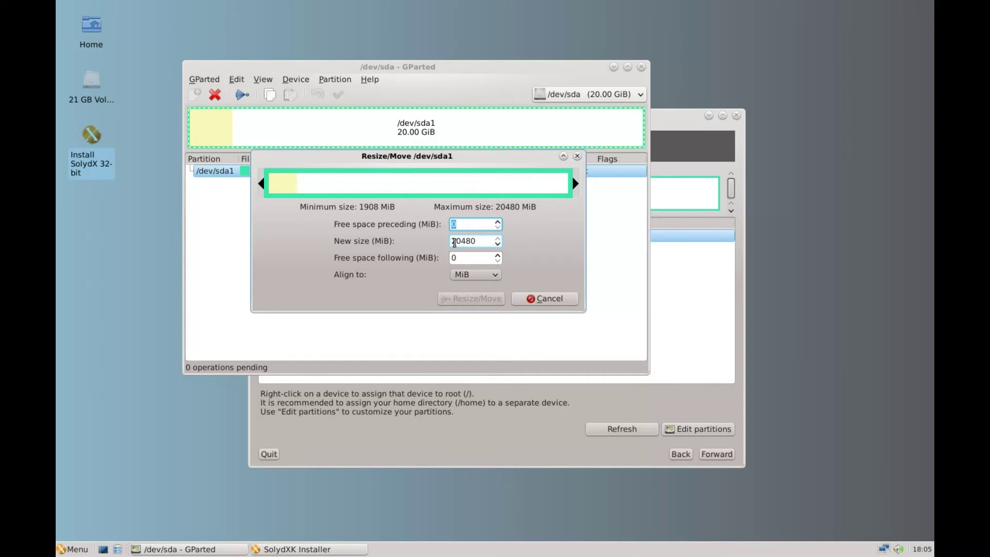
drag(575, 184, 350, 187)
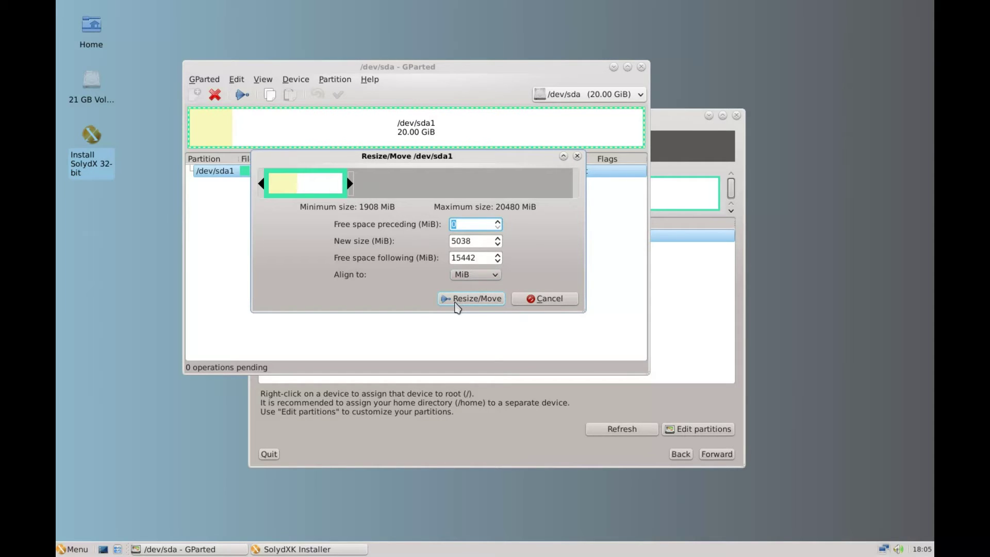
click(472, 298)
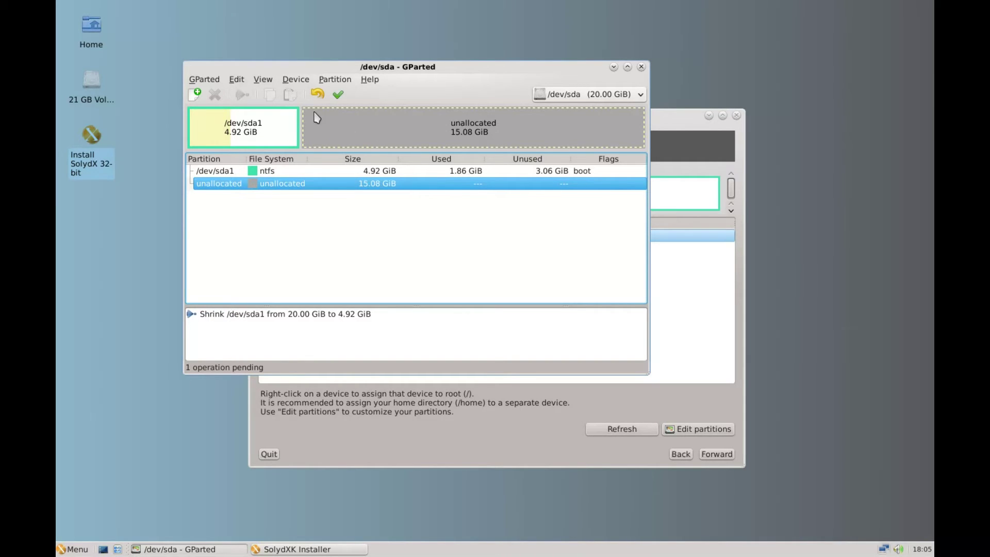
Queue a new 6022 MiB (5.88 GiB) primary ext4 partition at the start of the unallocated space
right_click(345, 126)
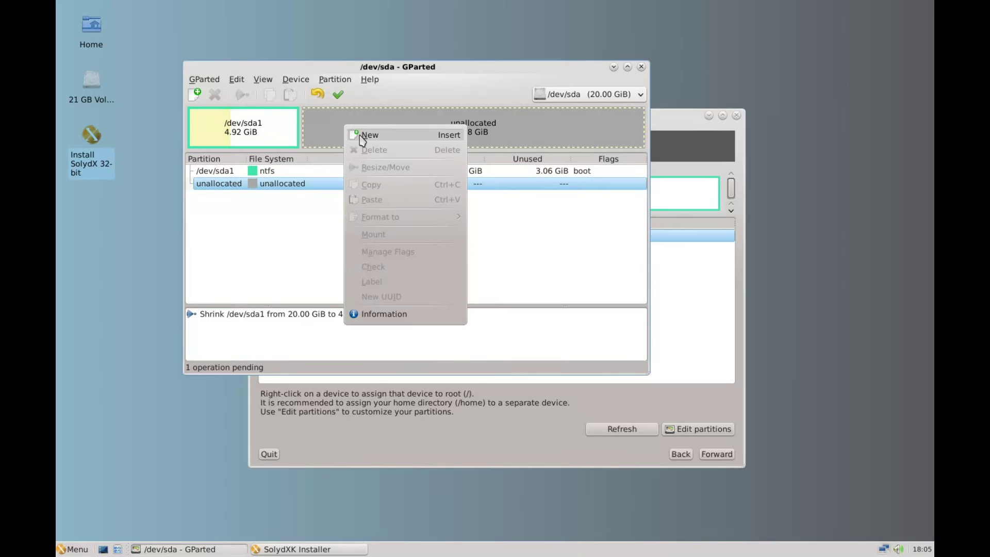
click(361, 136)
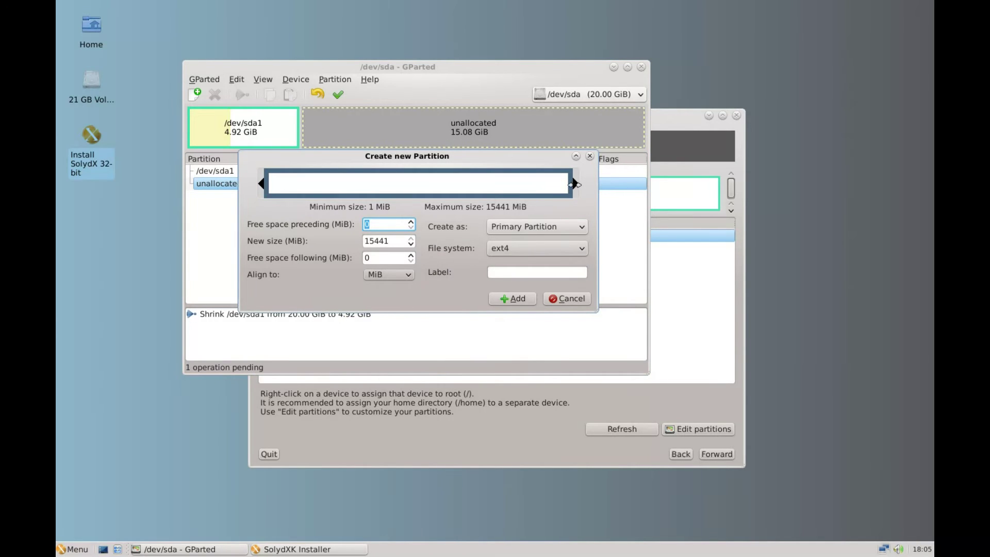
drag(574, 184, 390, 179)
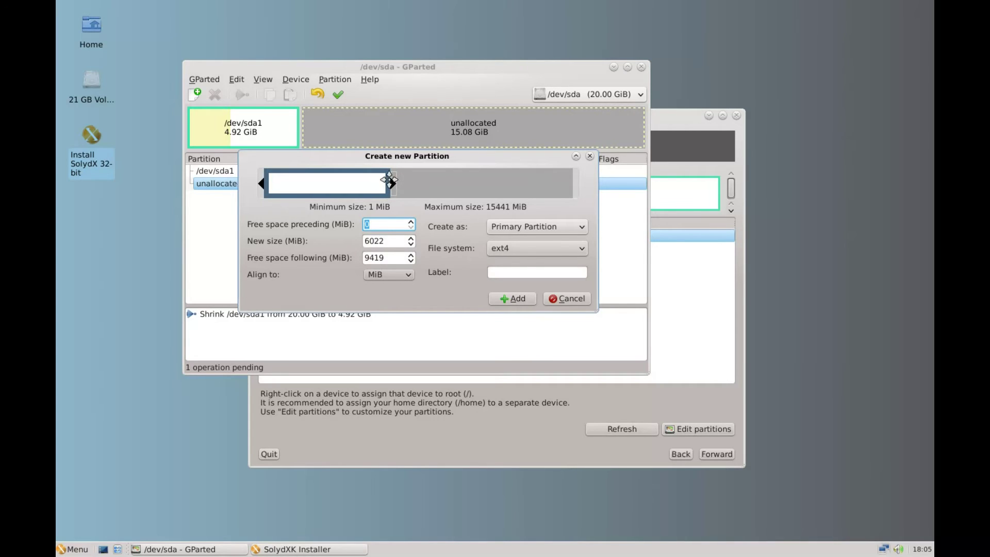
drag(385, 241, 360, 243)
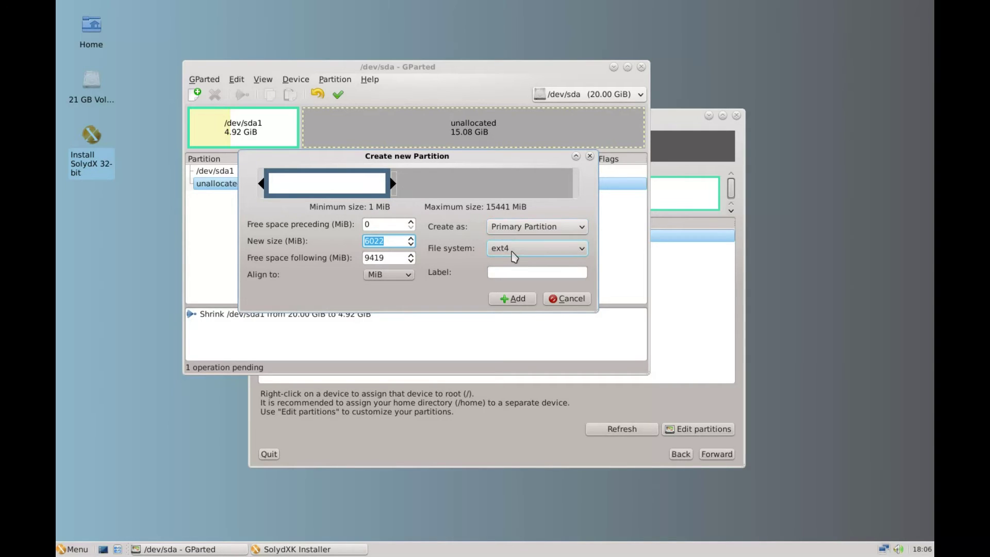
click(516, 300)
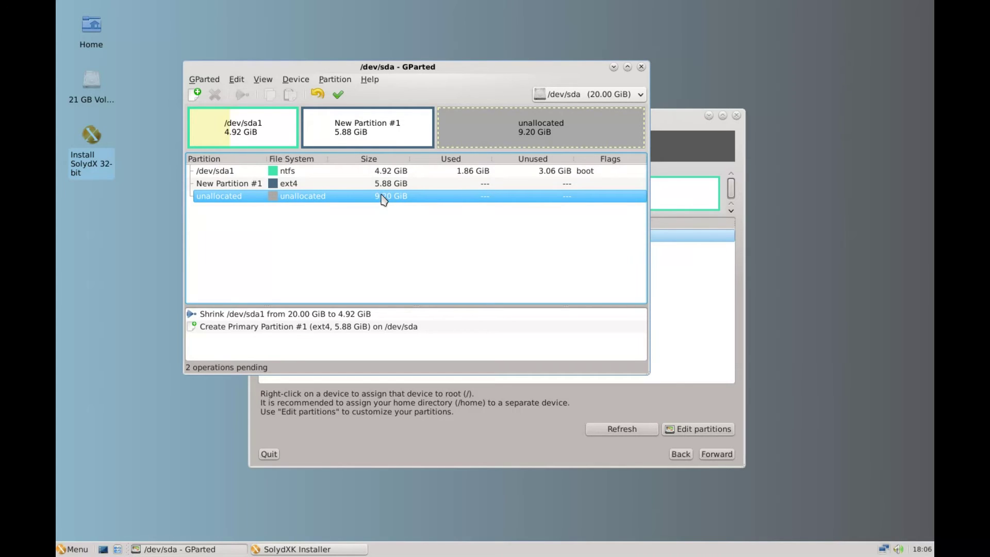
Queue a 9.20 GiB extended partition in the remaining unallocated space
right_click(499, 129)
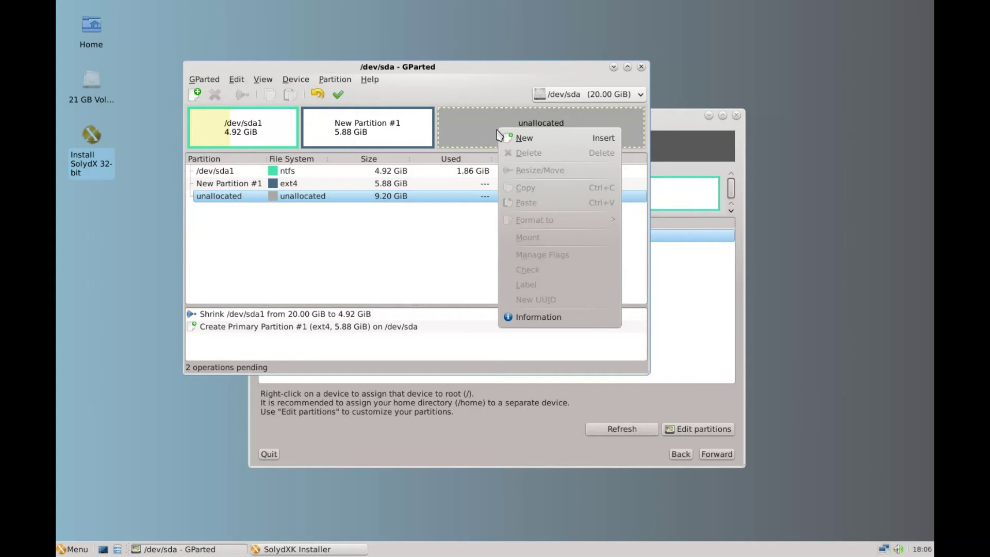
click(531, 142)
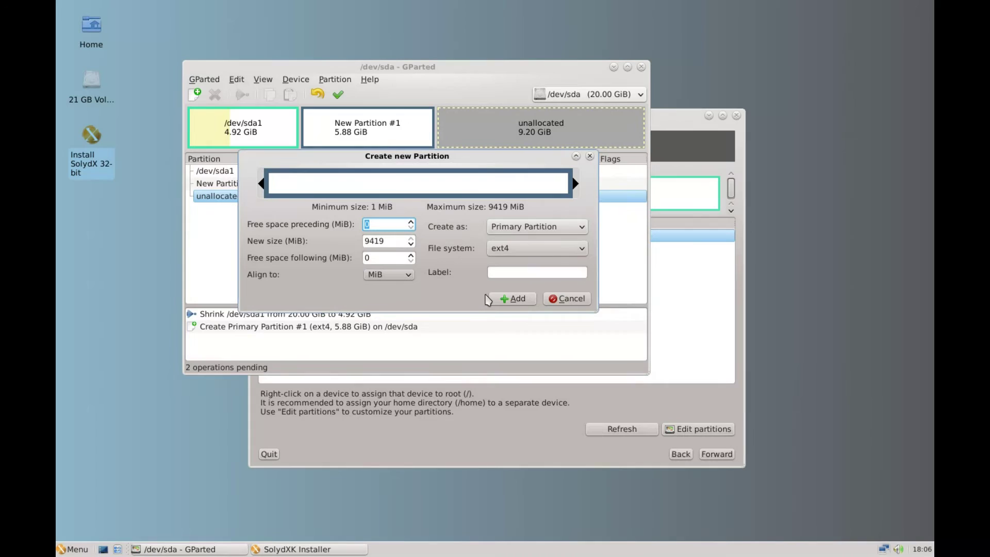
click(584, 229)
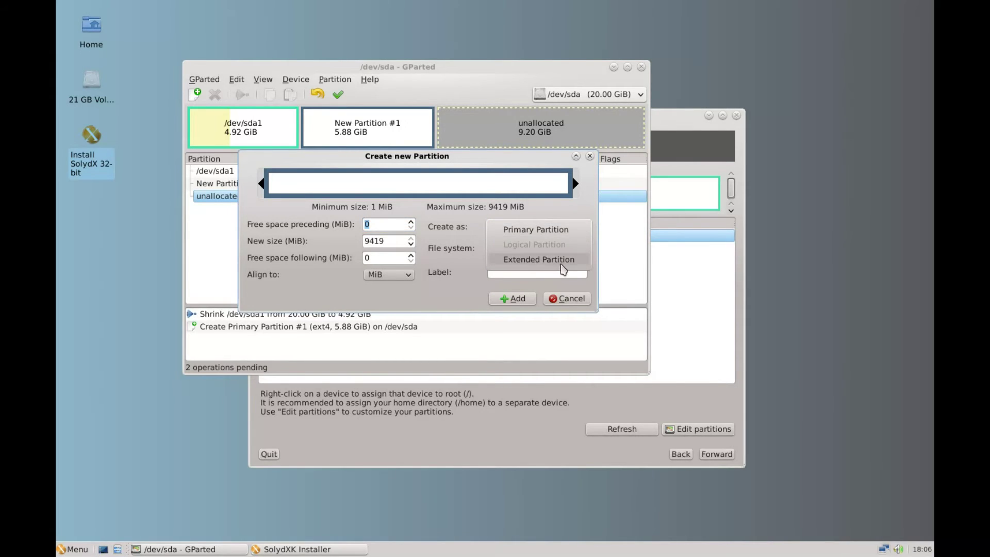
click(560, 262)
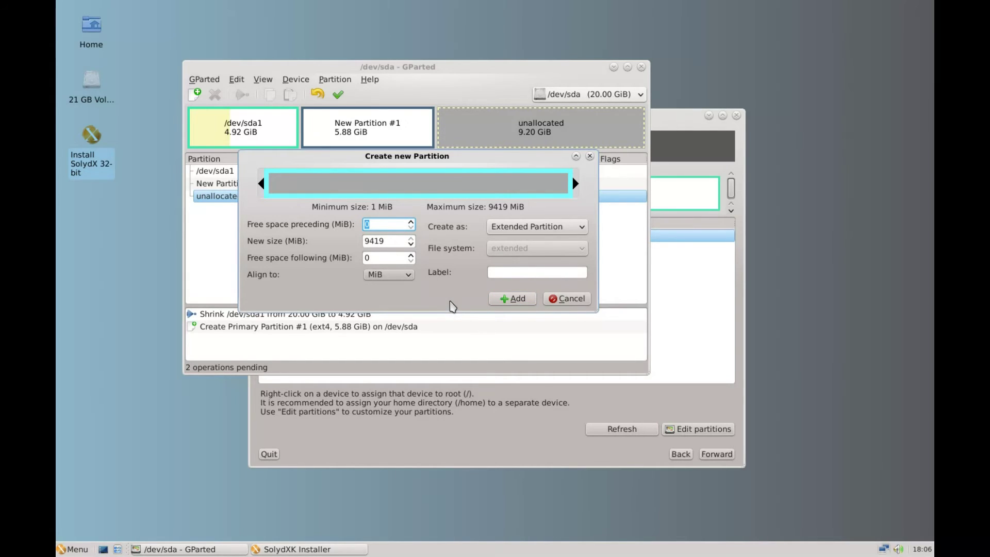
click(512, 299)
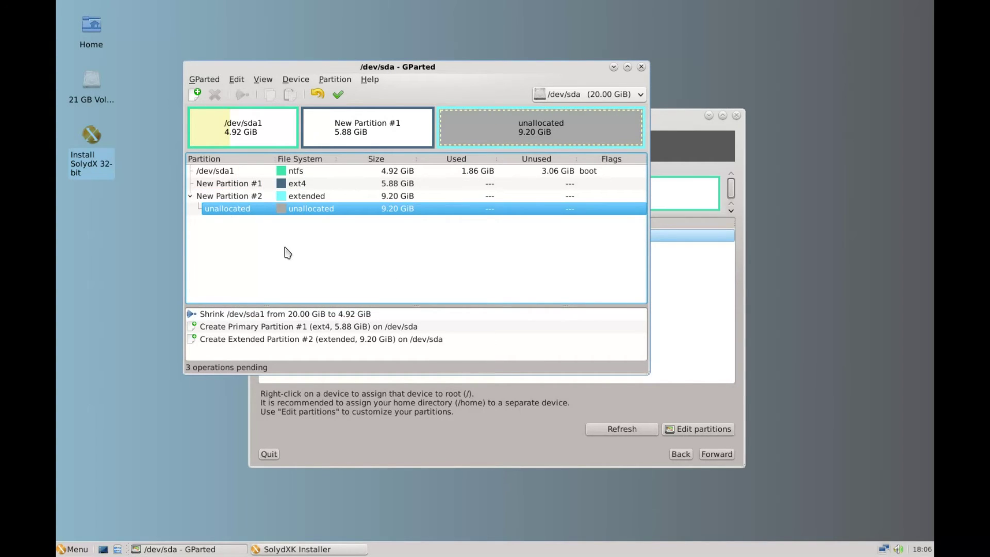
Review the queued partitions and select the free space inside the extended partition
click(292, 198)
click(297, 184)
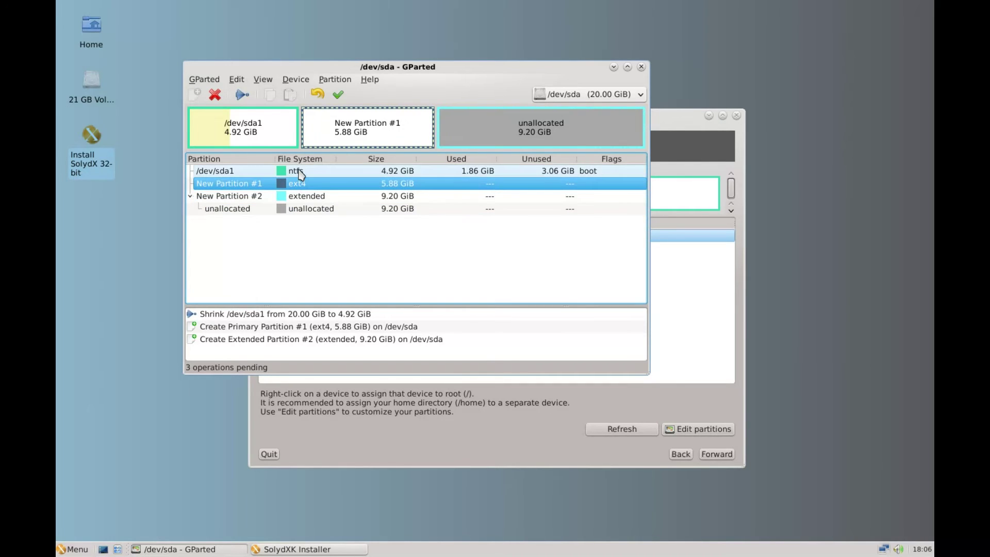
click(299, 171)
click(295, 185)
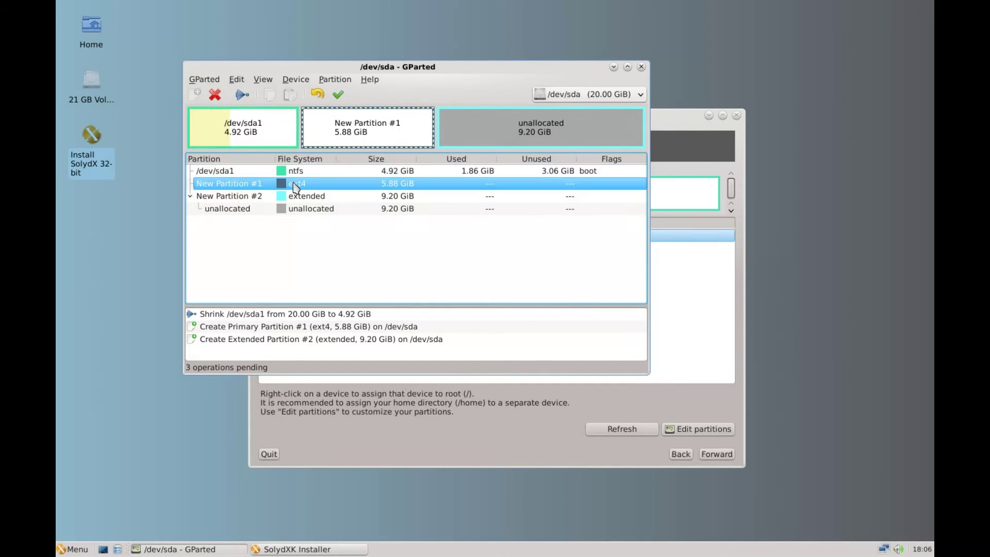
click(302, 199)
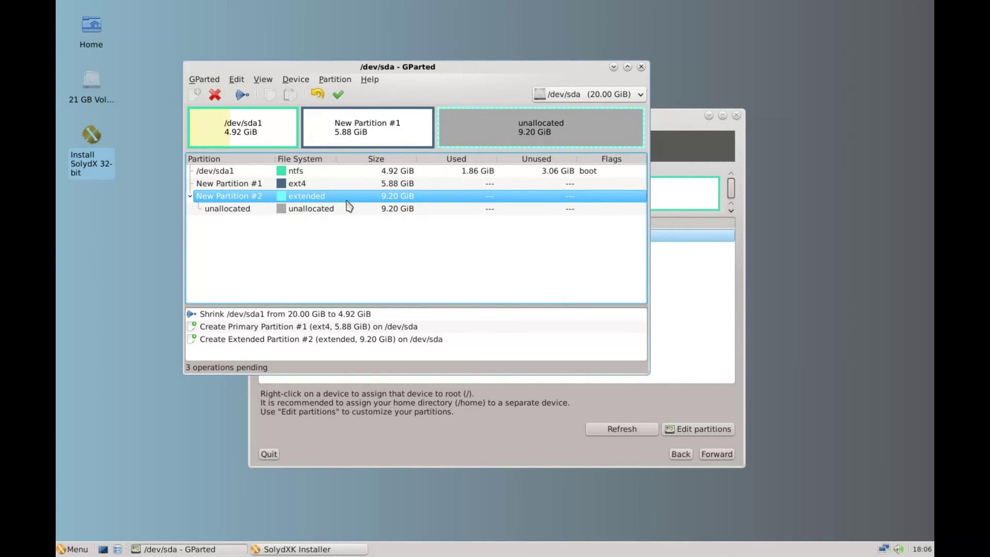
click(293, 211)
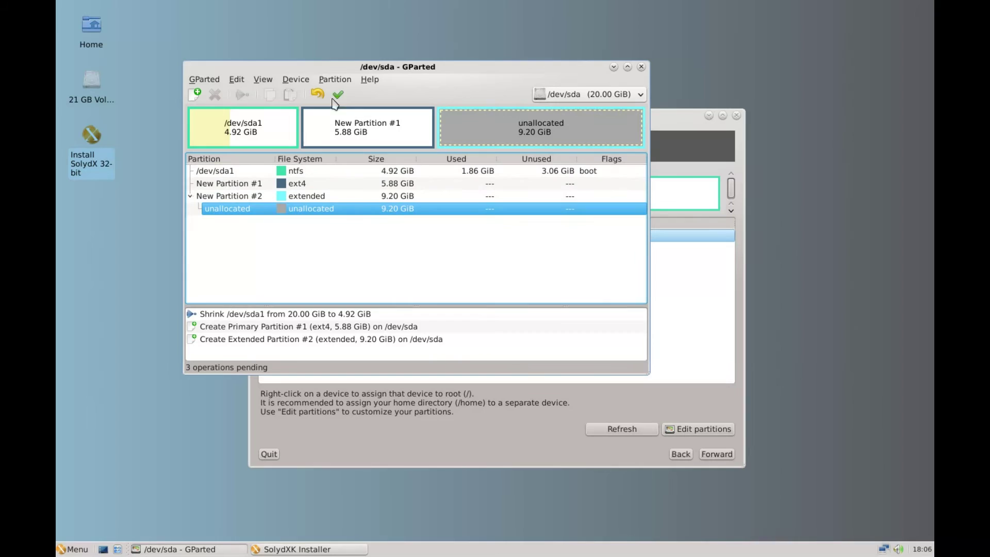
Queue a 1017 MiB ext4 logical partition at the extended partition's end, leaving 8.21 GiB free
click(335, 80)
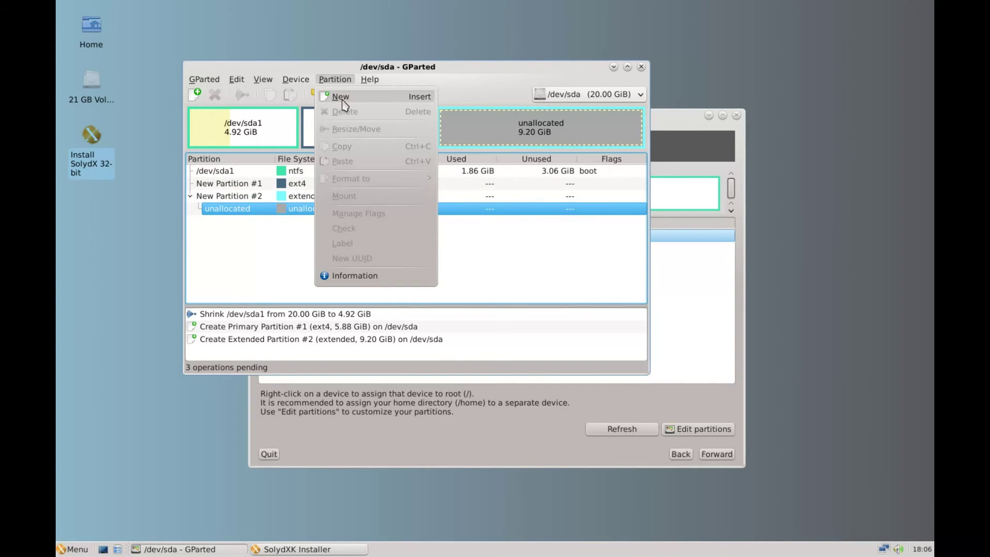
click(341, 97)
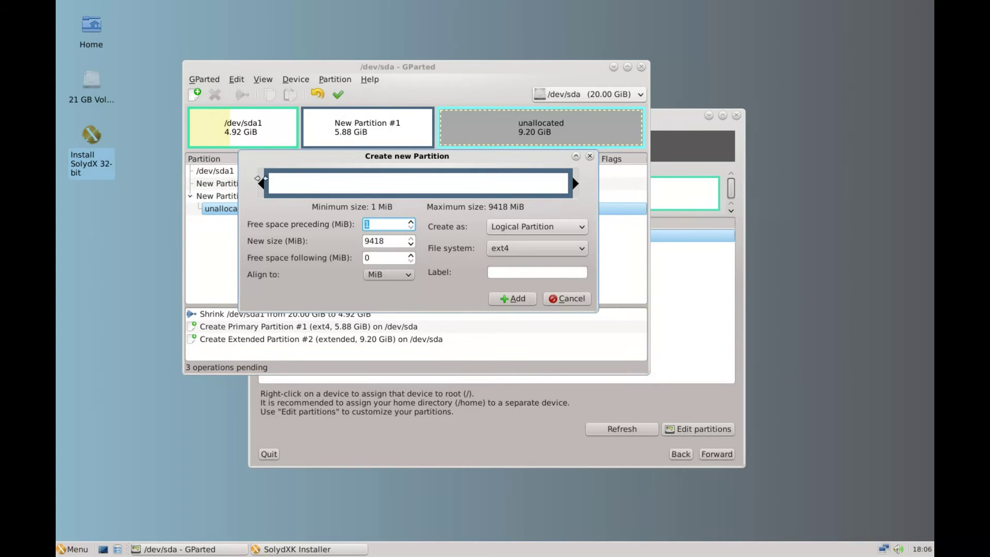
drag(268, 184, 527, 173)
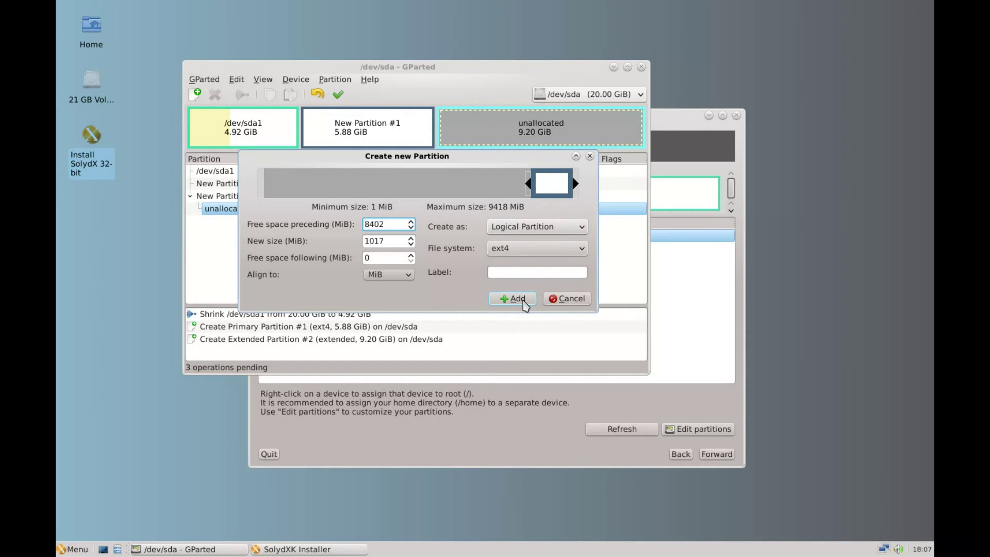
click(524, 301)
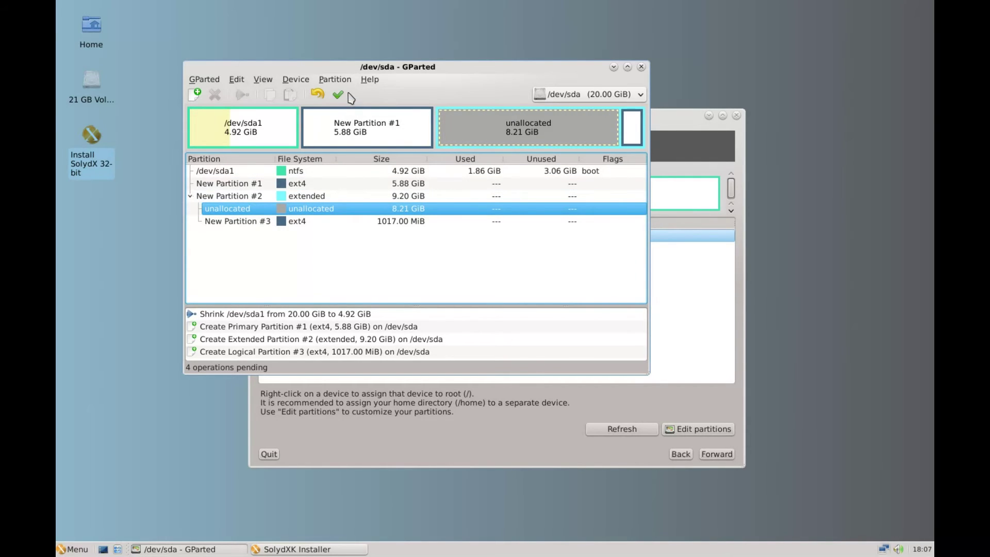
Add an 8.20 GiB logical ext4 partition #4 using the default settings
click(335, 79)
click(342, 98)
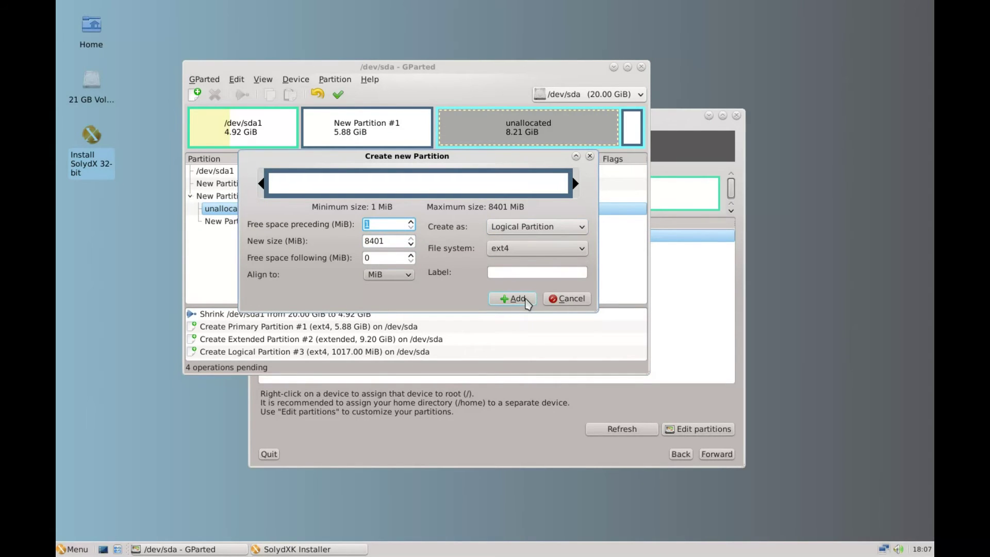
click(527, 299)
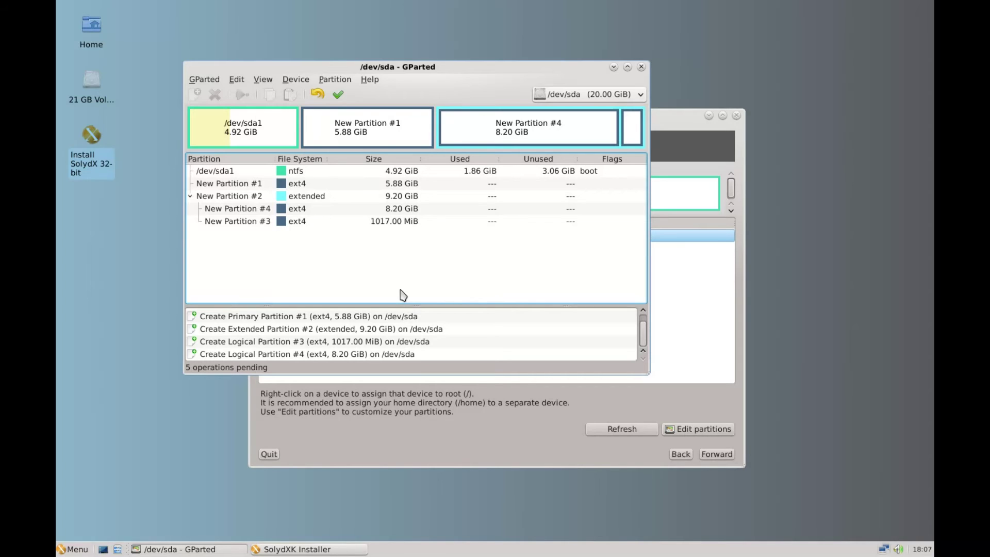
click(236, 128)
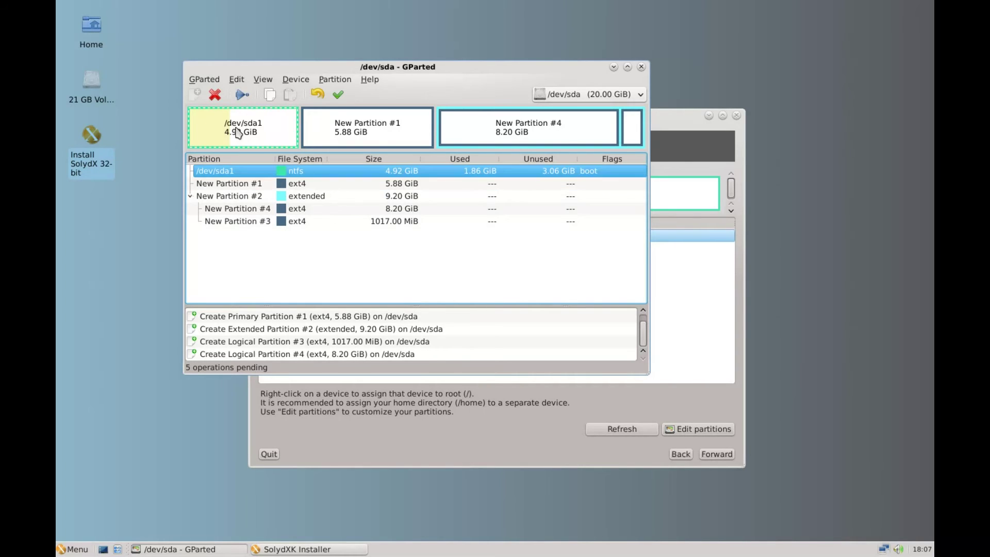
click(365, 133)
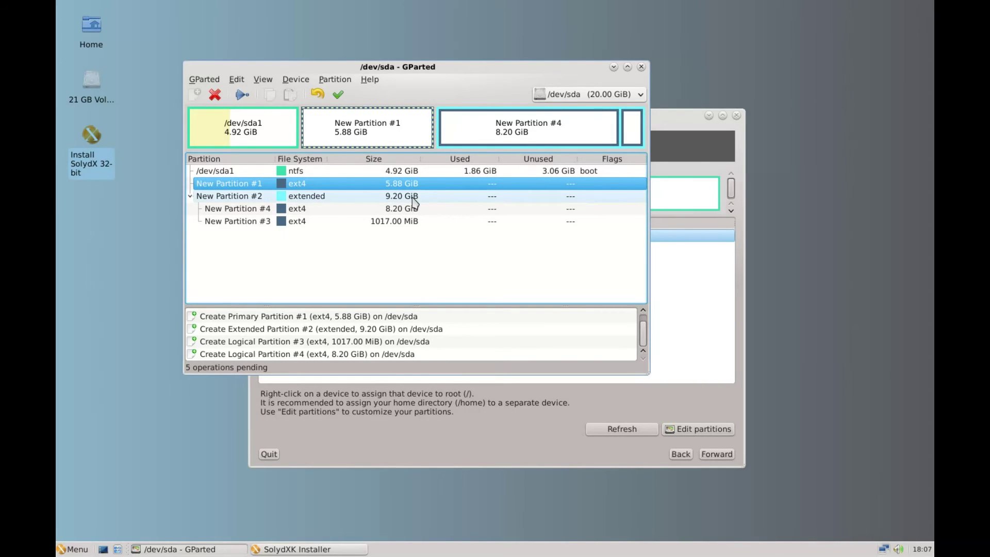
click(345, 198)
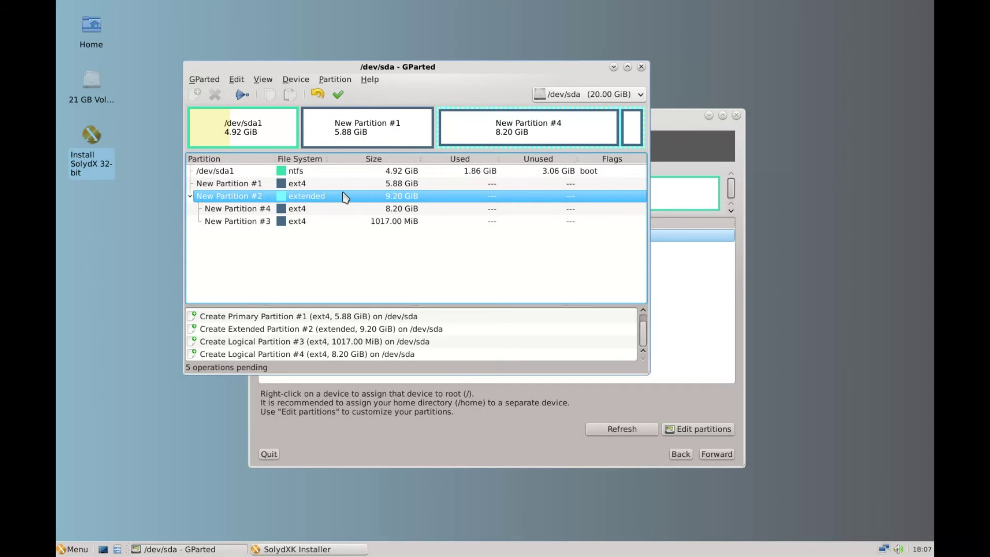
click(553, 134)
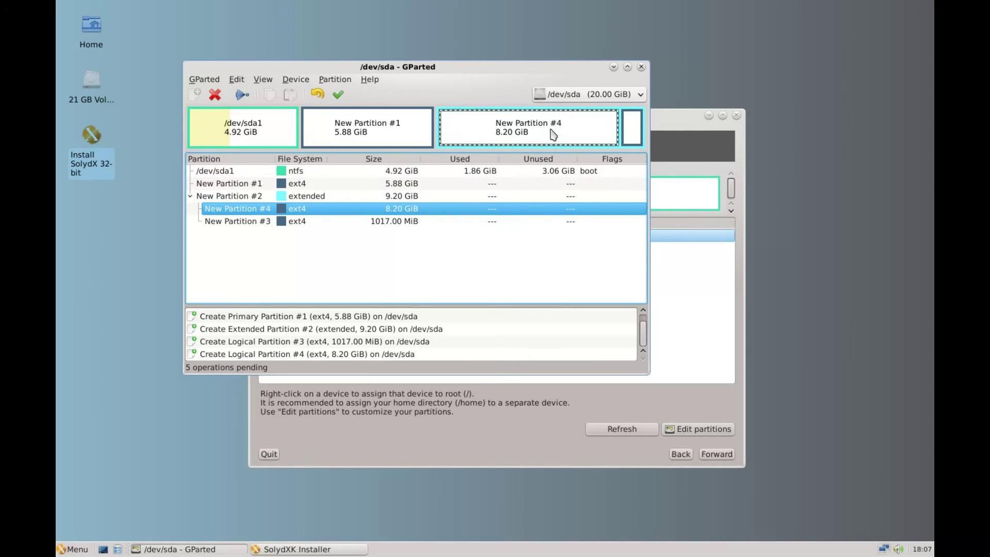
Reformat the 1017 MiB New Partition #3 from ext4 to linux-swap
click(295, 223)
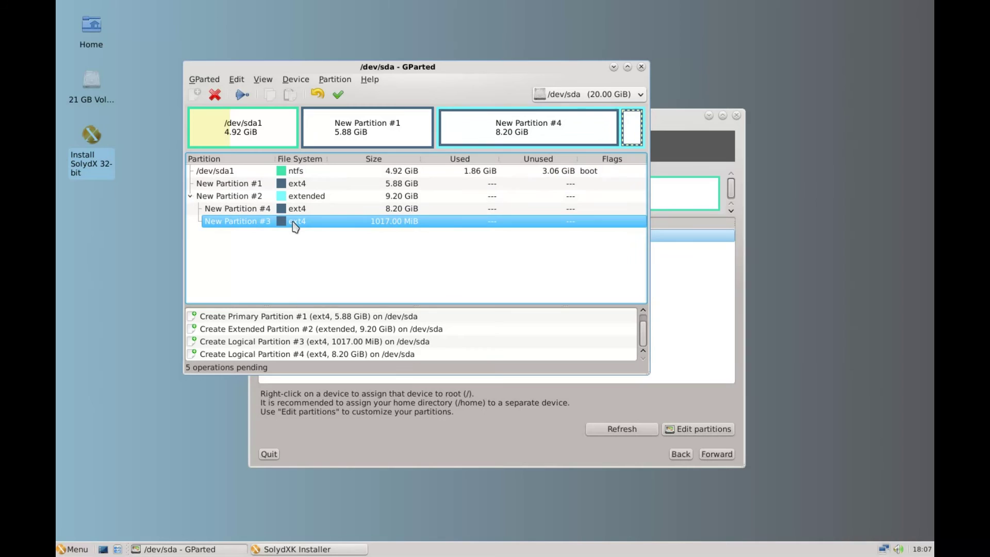
right_click(295, 226)
mouse_move(350, 318)
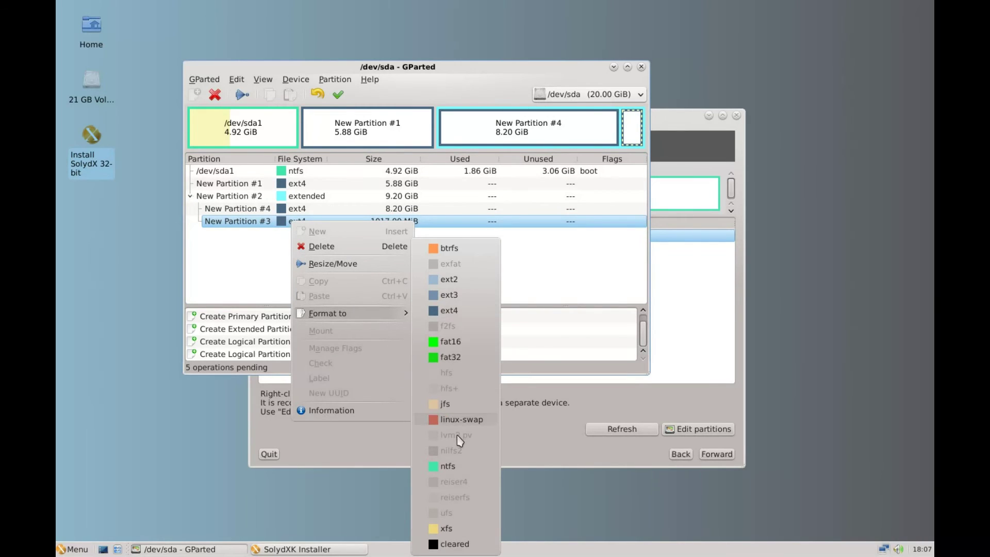
click(475, 422)
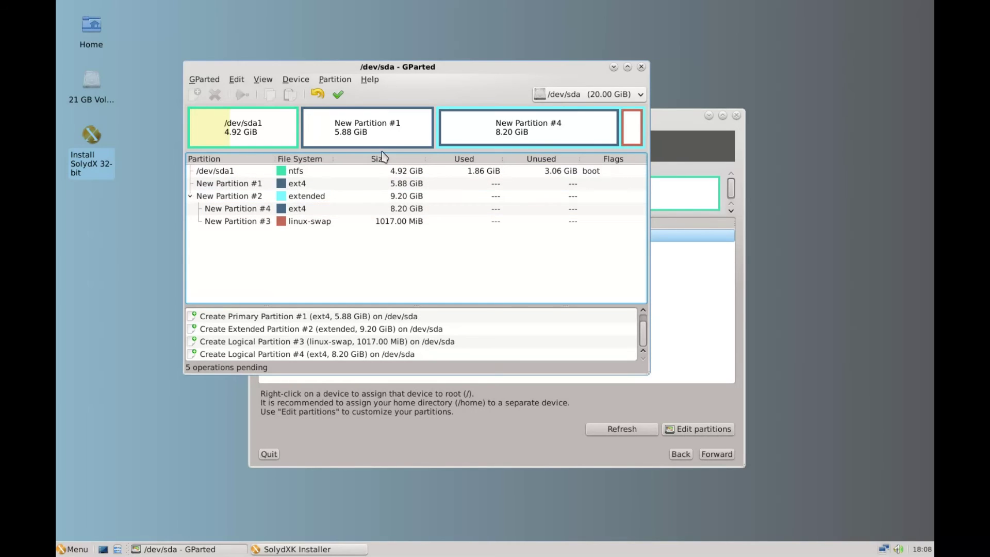
Apply all five pending partition operations to the disk and dismiss the completion report
click(339, 94)
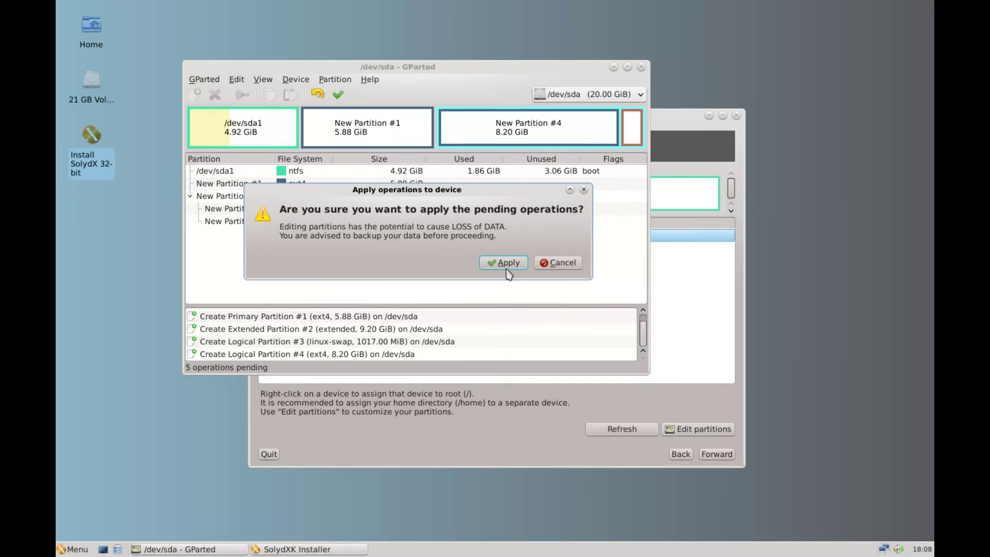
click(506, 264)
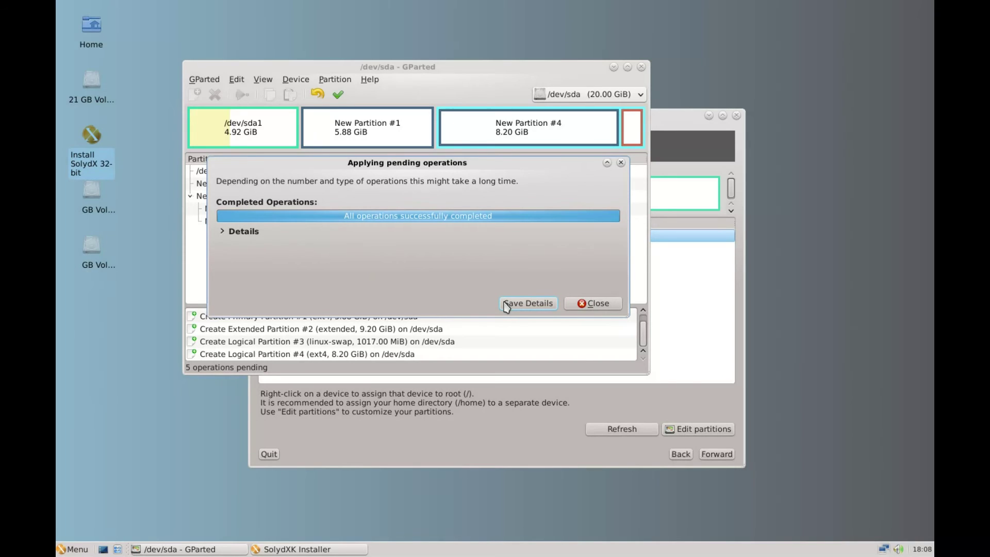
click(604, 299)
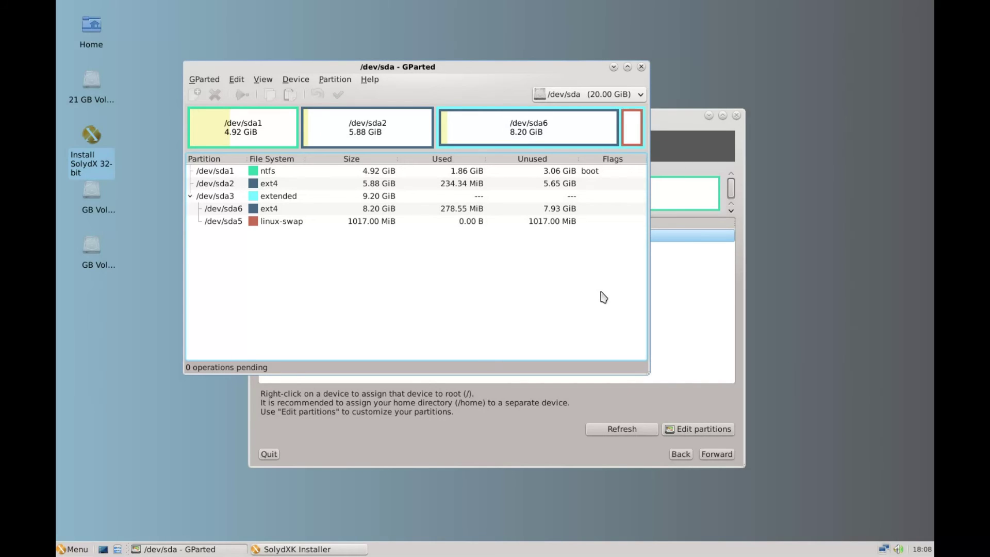
Close GParted and refresh the installer's partition list
click(641, 67)
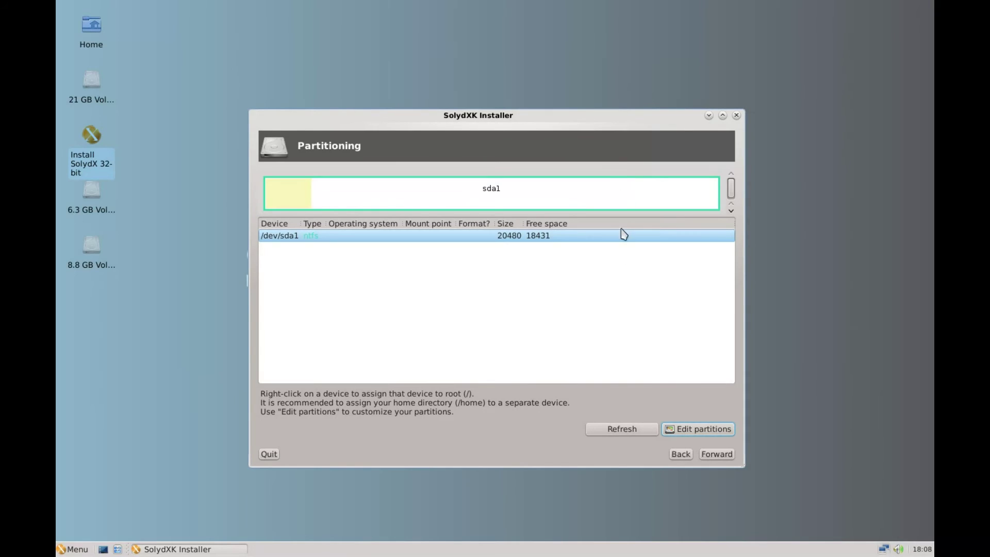
click(612, 431)
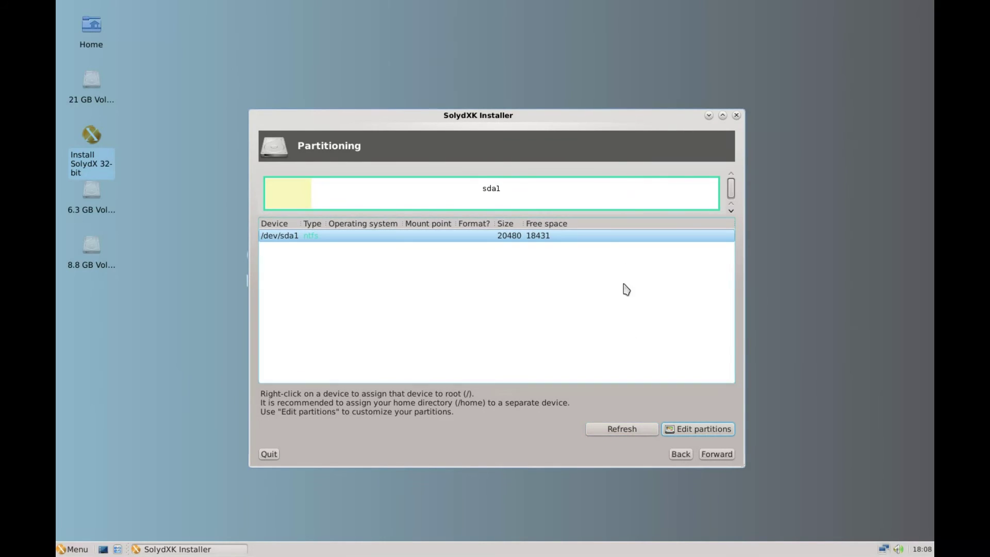
click(609, 431)
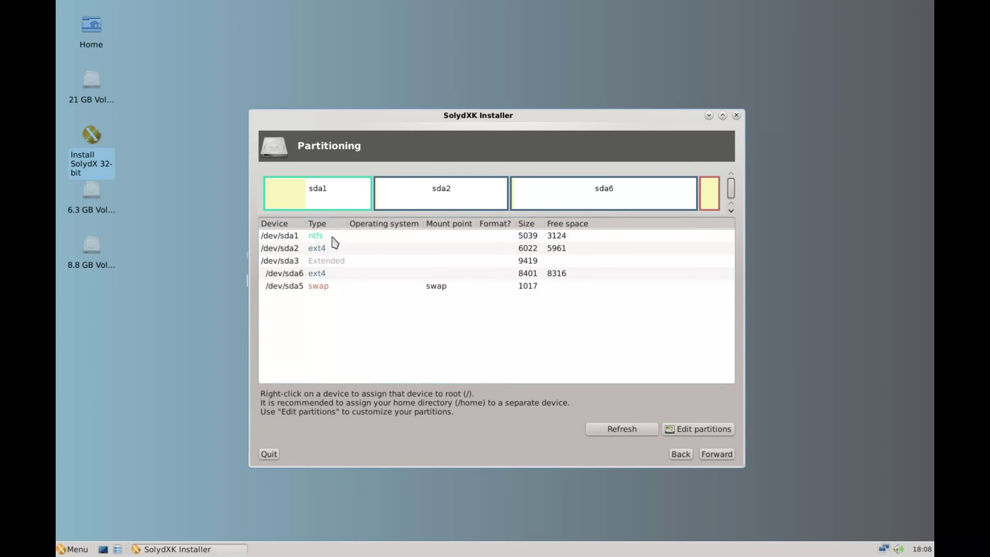
Inspect sda2, sda3, sda6 and swap sda5, leaving /dev/sda2 selected
click(324, 251)
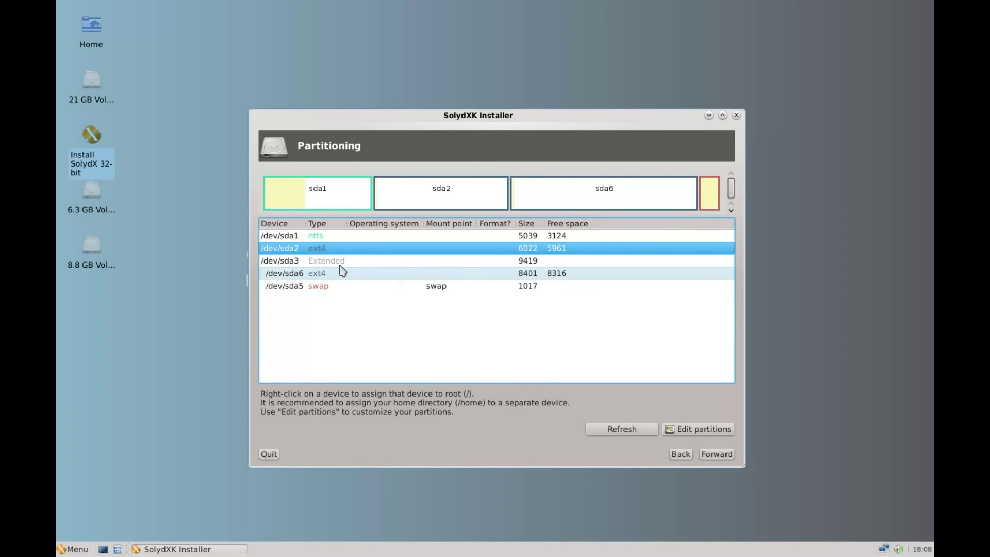
click(290, 262)
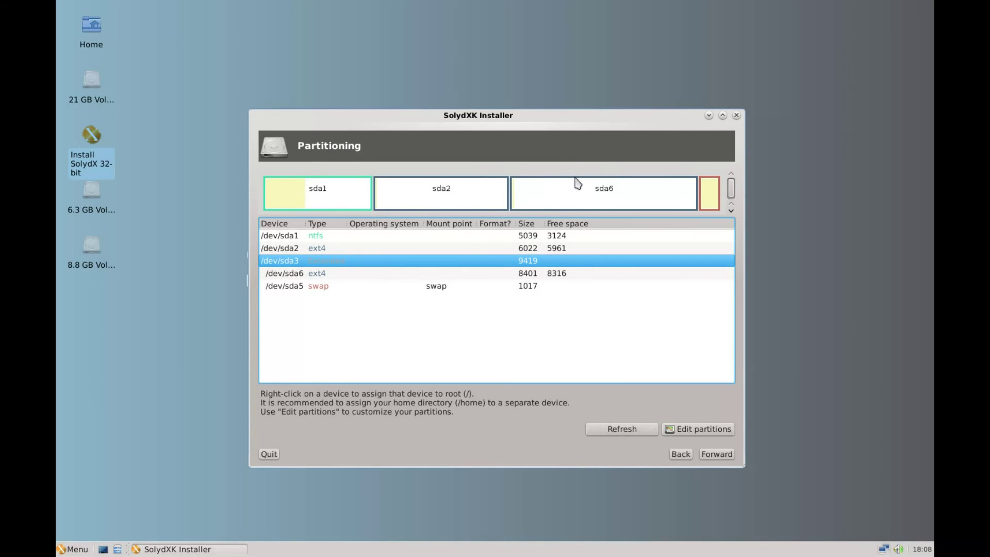
click(326, 275)
click(327, 287)
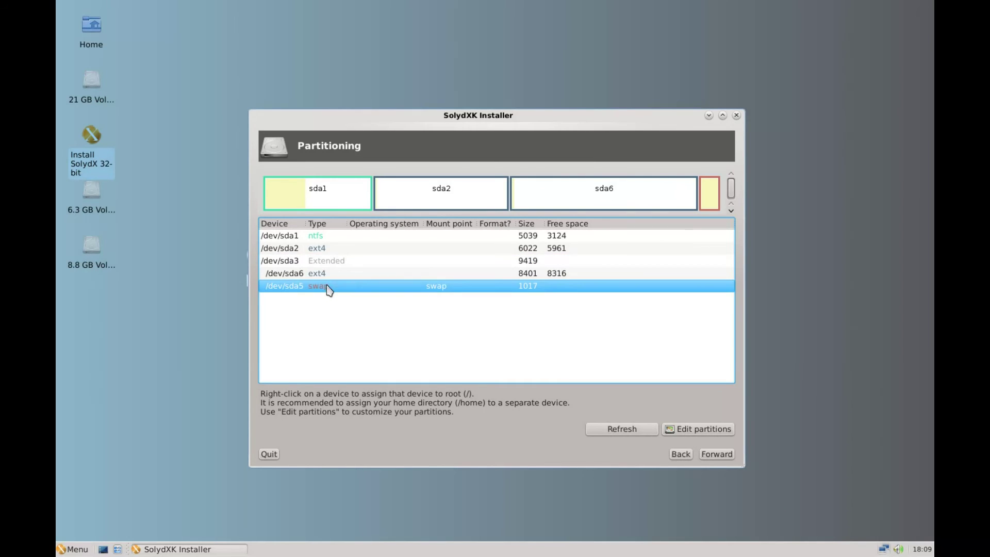
click(325, 249)
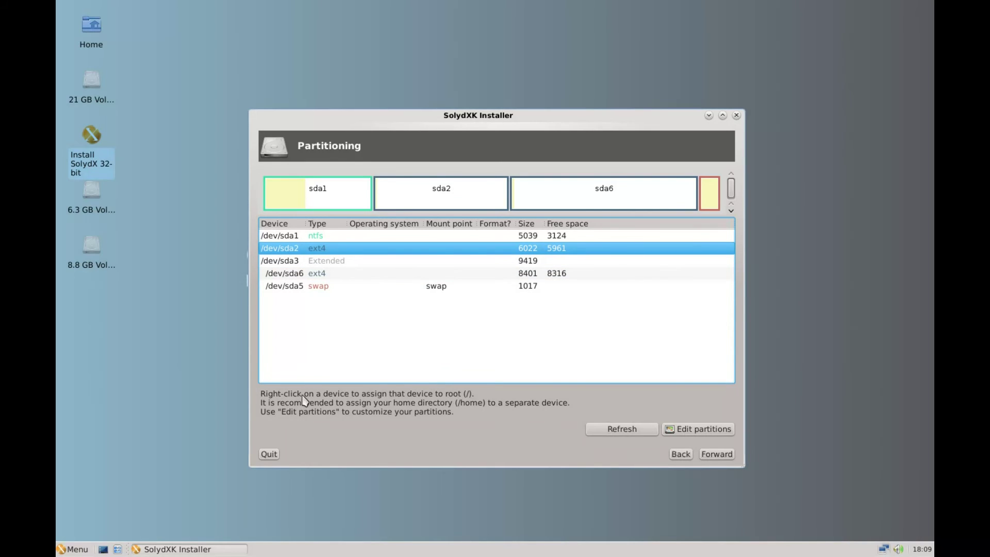
Assign /dev/sda2 to / formatted ext4 and /dev/sda6 to /home
right_click(422, 252)
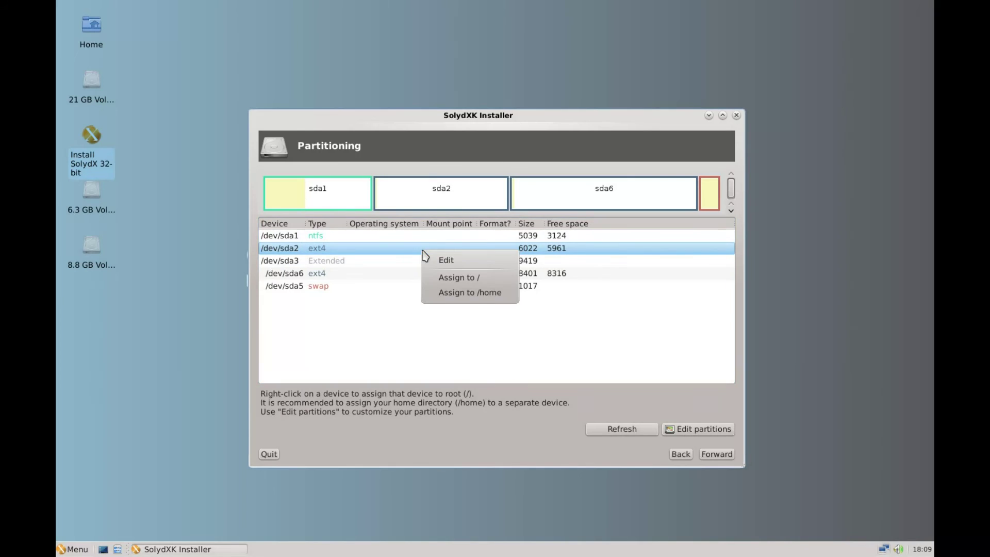
click(471, 278)
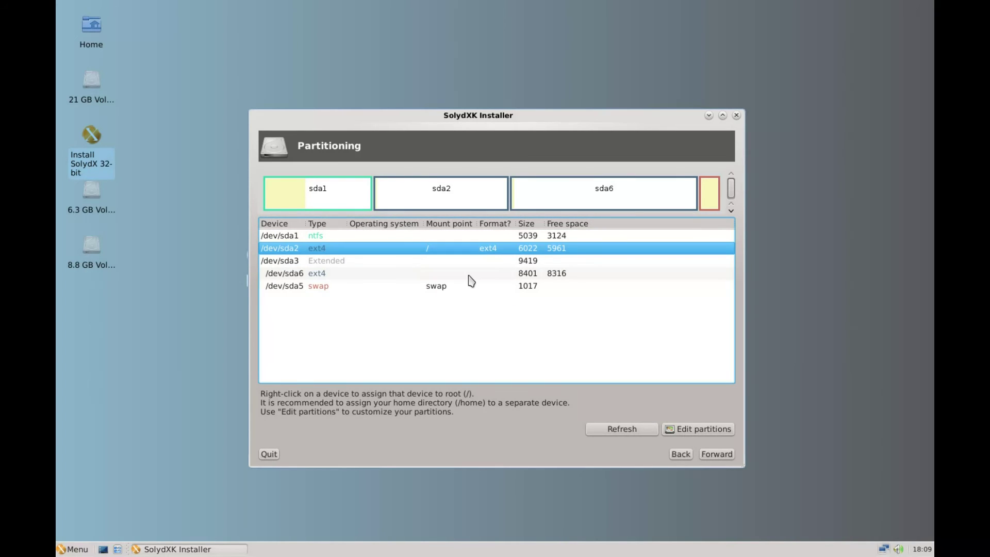
click(325, 275)
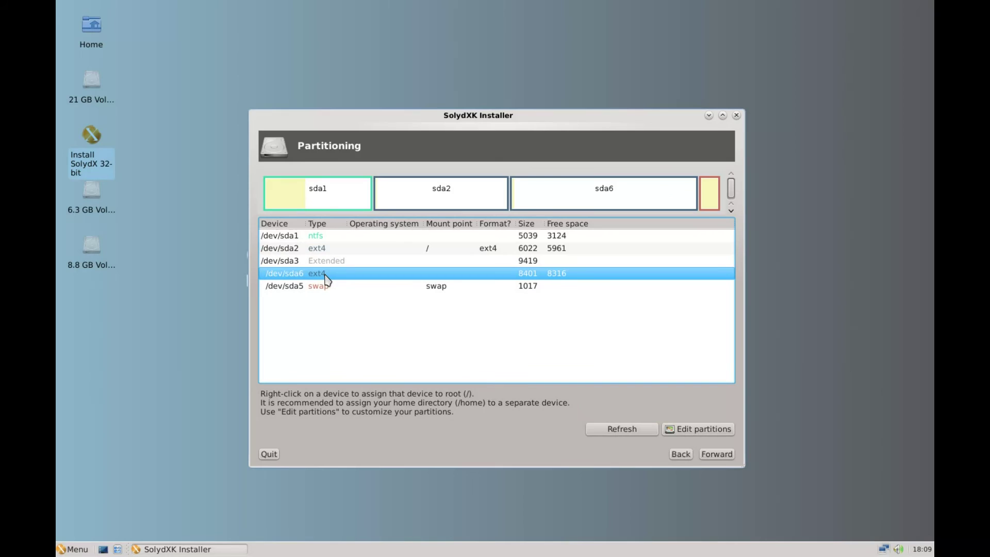
right_click(391, 275)
click(450, 315)
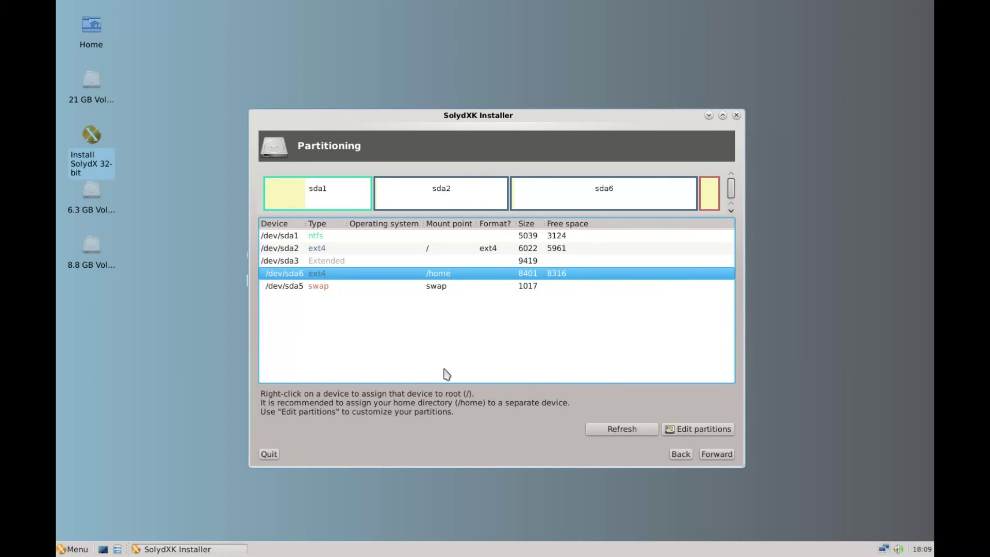
In advanced options, disable Plymouth, keep GRUB on /dev/sda, and continue to the Summary
click(722, 457)
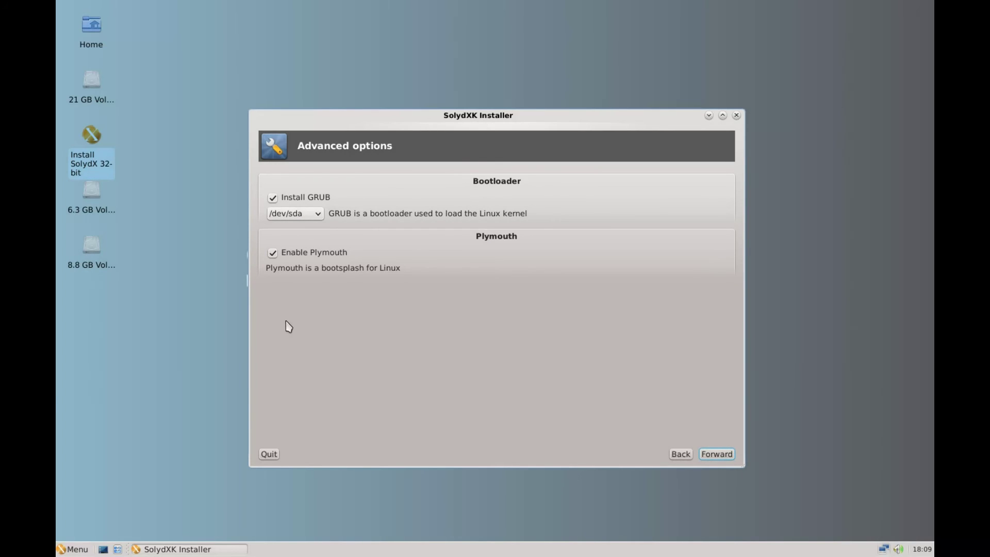
click(272, 254)
click(276, 252)
click(272, 253)
click(318, 215)
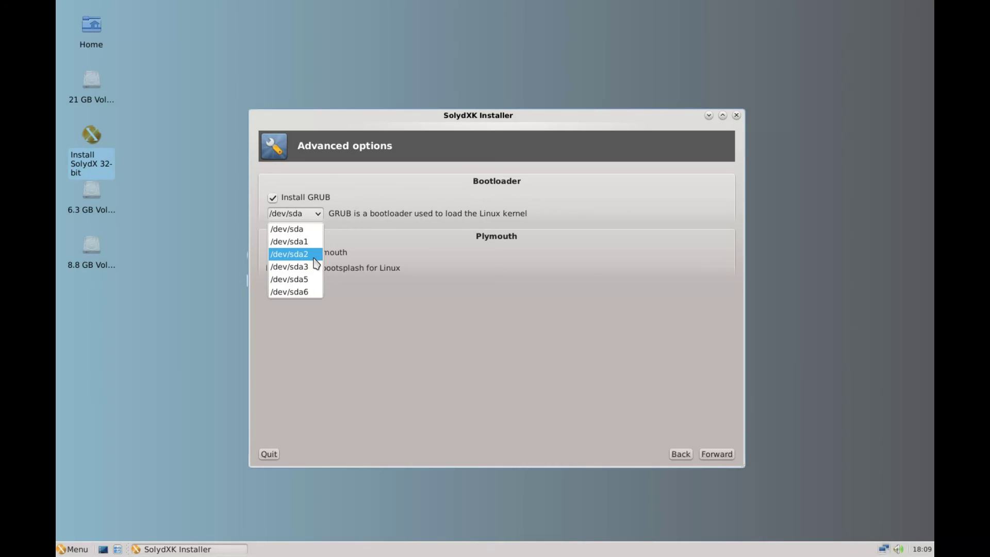
click(313, 230)
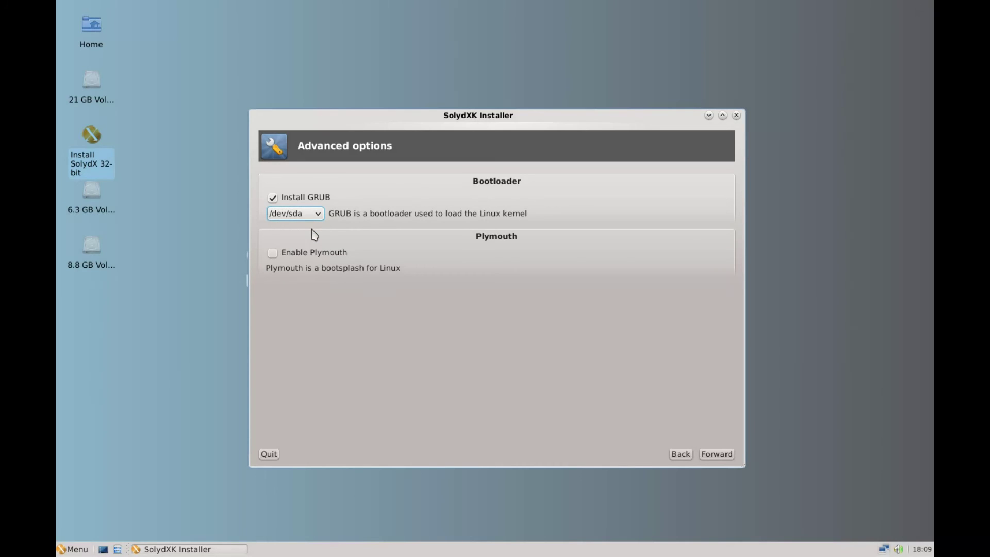
click(717, 456)
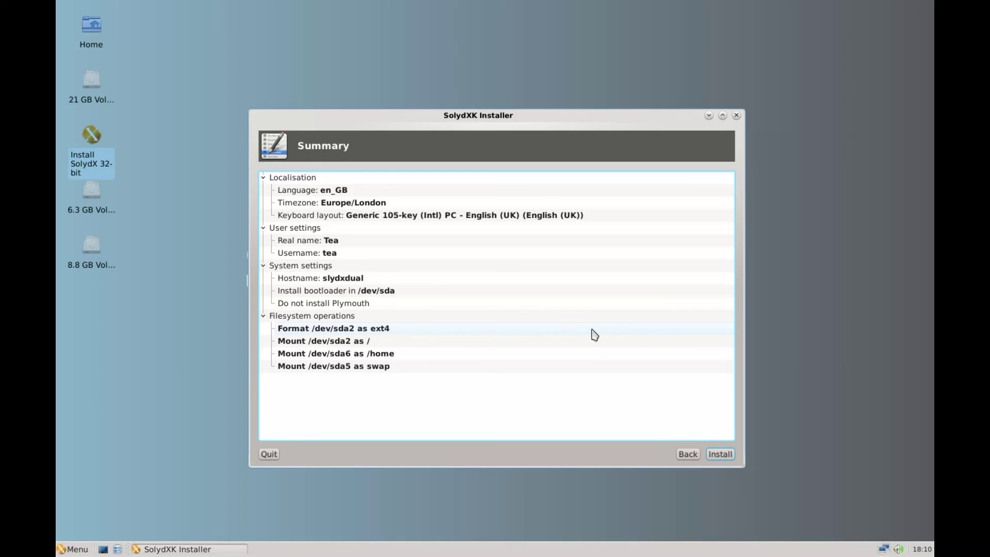
Start the SolydX installation from the Summary page
click(721, 455)
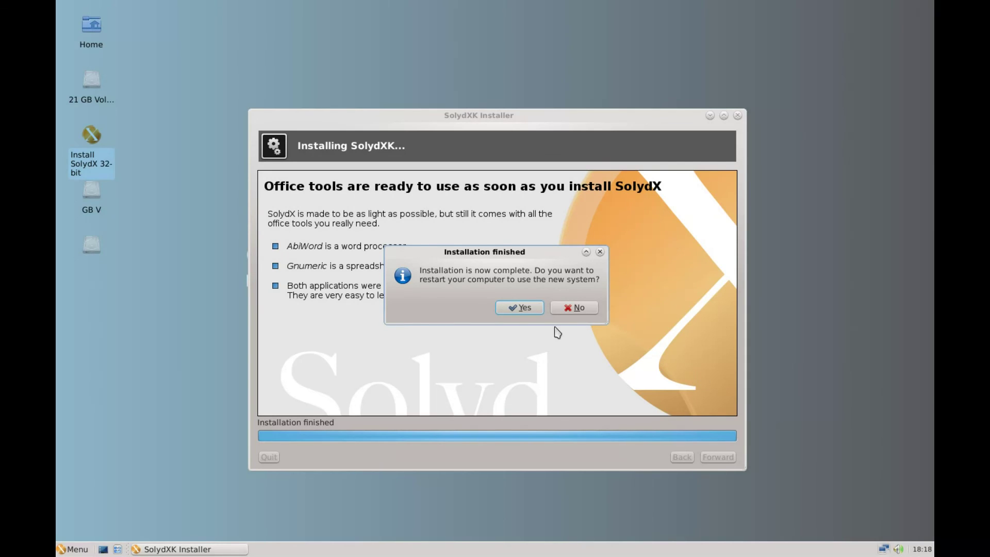
Confirm the restart and, with the live disc removed, continue rebooting into GRUB
click(524, 315)
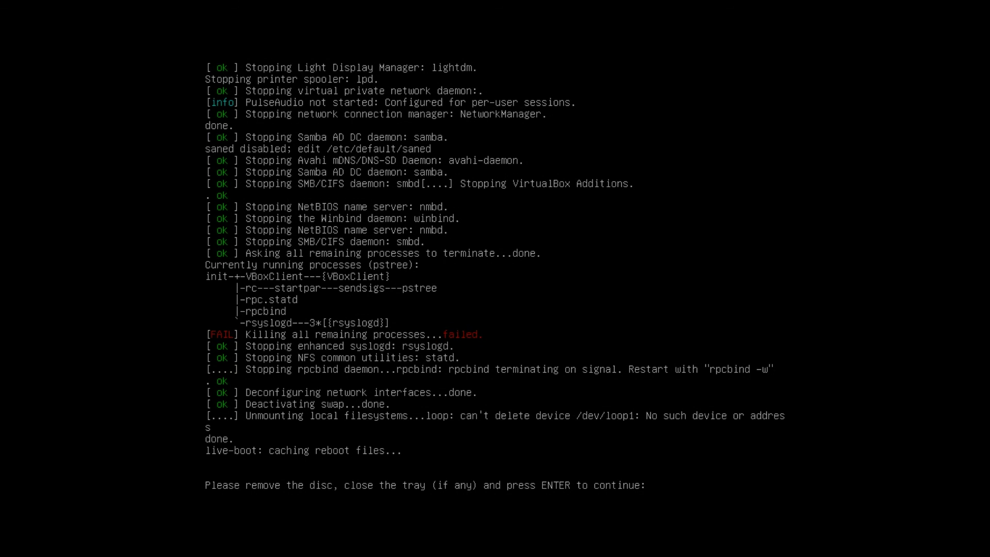
key(Return)
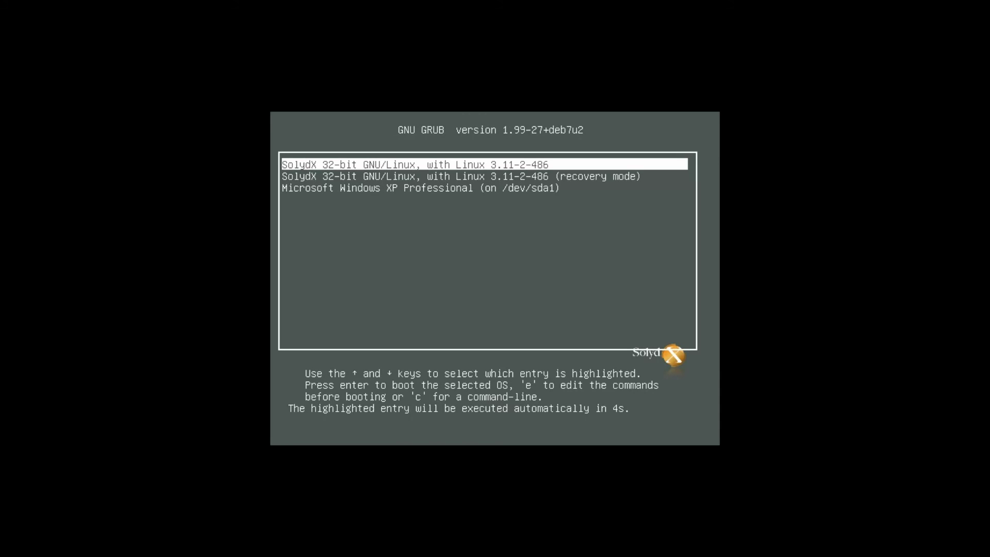
Select Microsoft Windows XP Professional in the GRUB boot menu and boot it
key(Down)
key(Down)
key(Down)
key(Down)
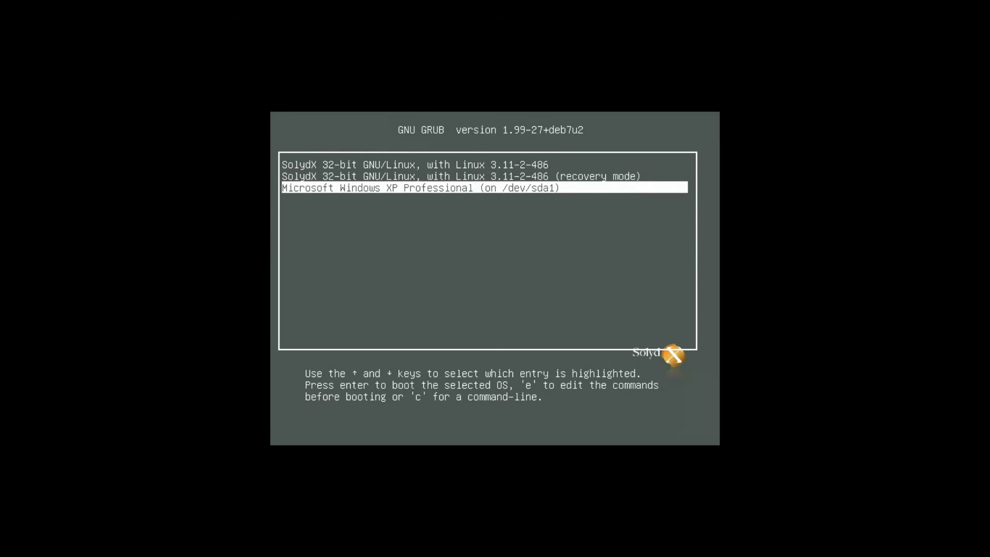